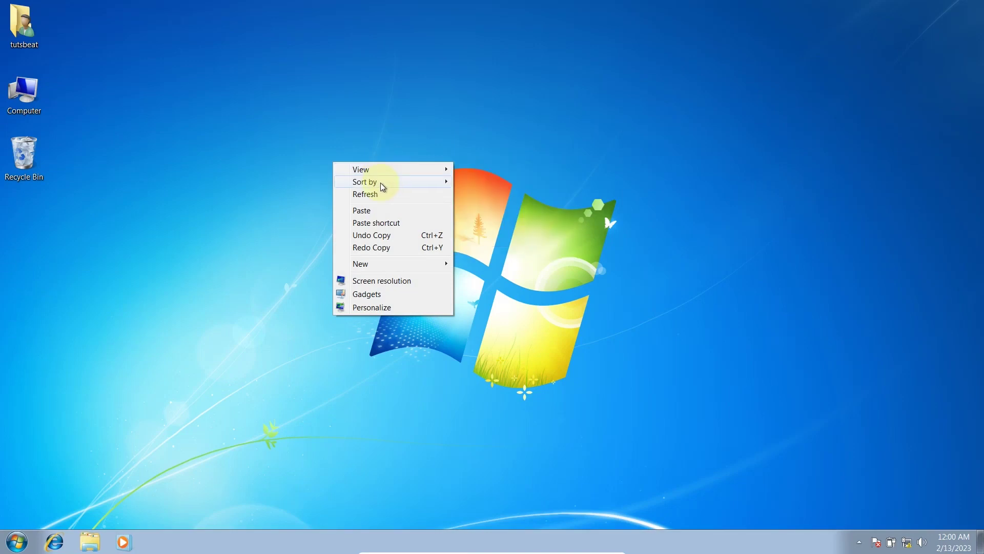
- Open Local Disk (D:) and copy the JPEG image, Kalimba, Maid with the Flaxen Hair and new document files
mouse_move(383, 187)
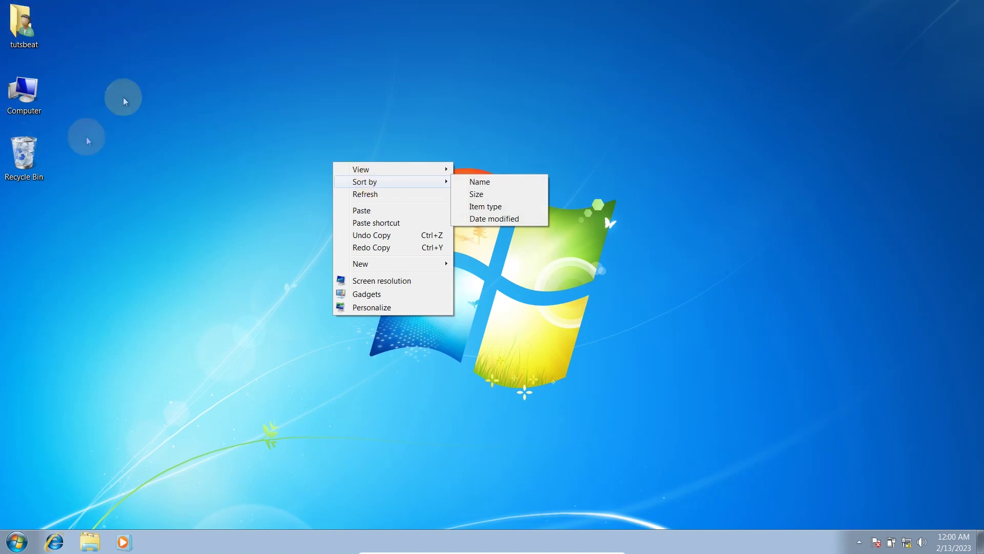
double_click(24, 103)
double_click(397, 162)
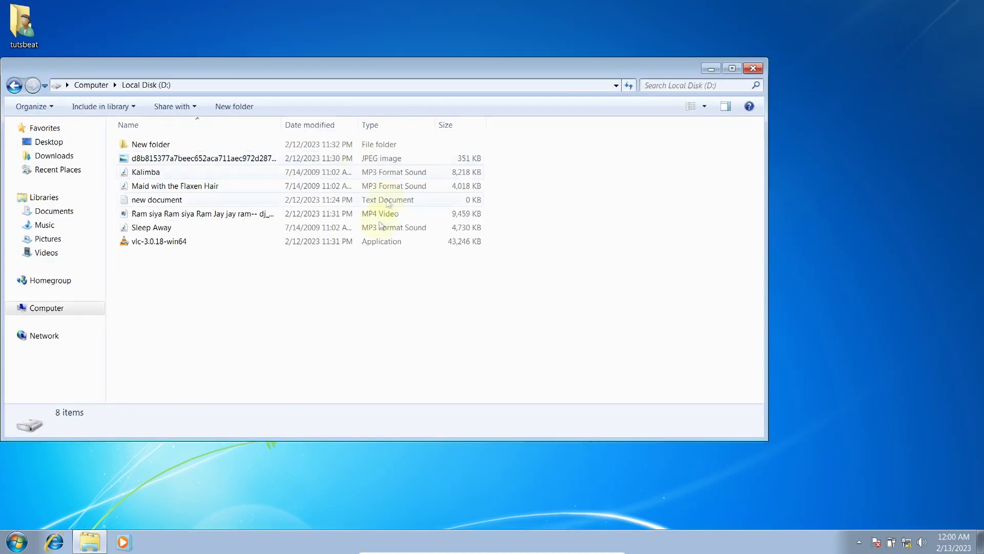
drag(536, 152, 331, 205)
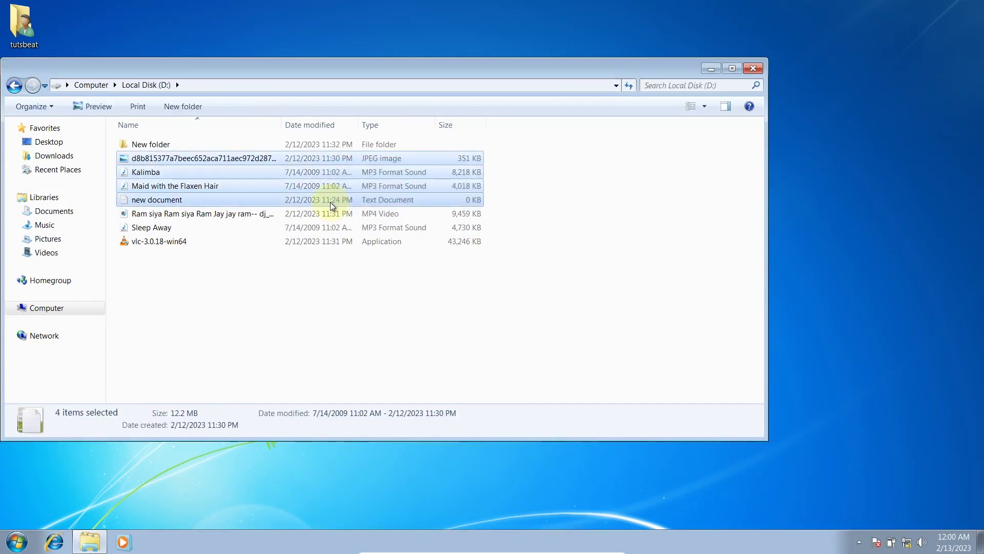
- Minimize the folder window, paste the four copied files onto the desktop and refresh it
click(711, 68)
right_click(449, 158)
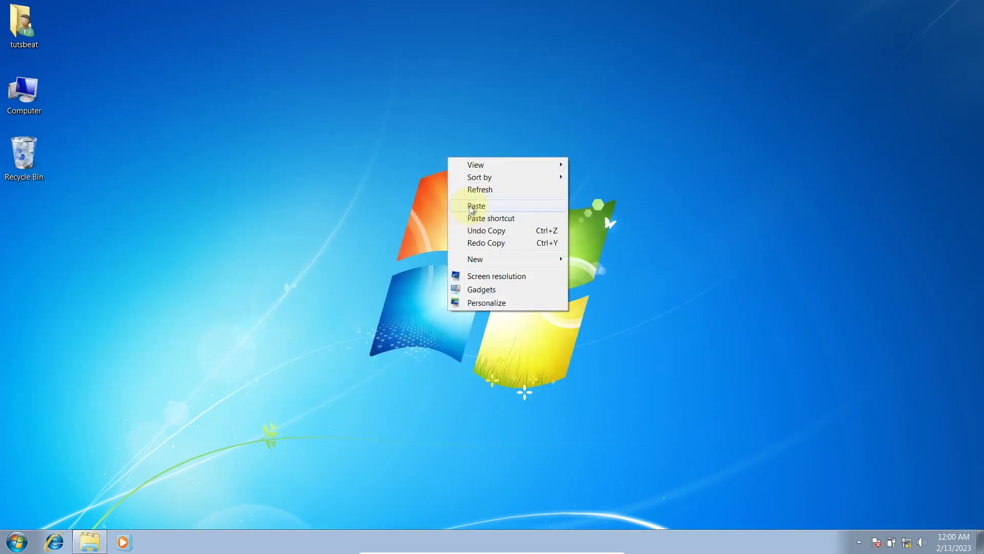
click(471, 206)
right_click(384, 166)
click(433, 198)
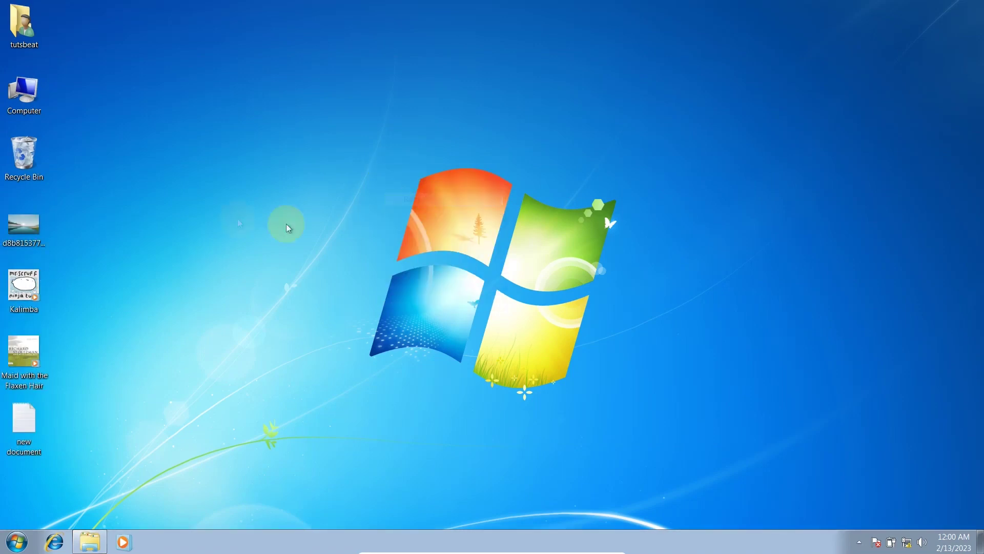
- Sort the desktop icons by Name, applying the Name sort twice to reverse their order
right_click(260, 94)
click(342, 118)
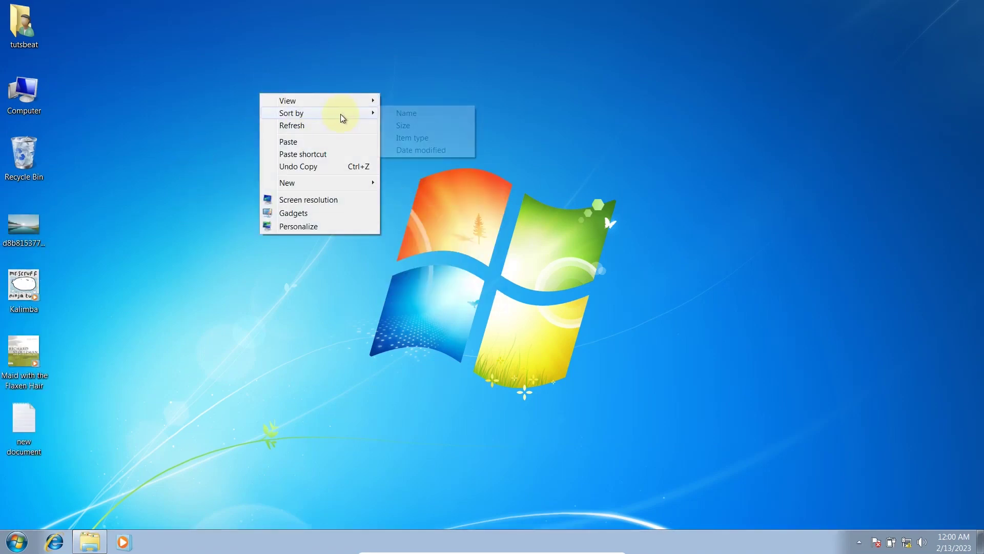
click(413, 119)
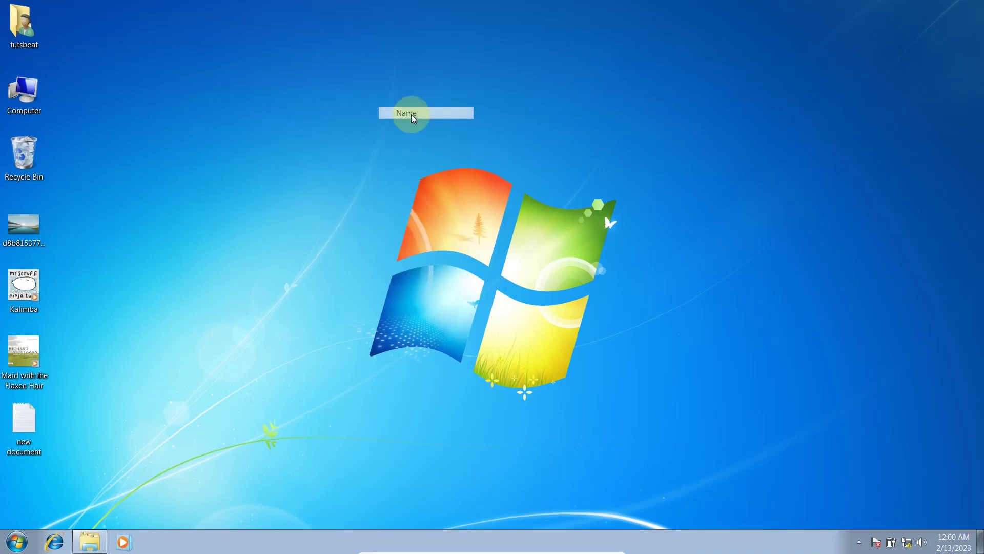
right_click(284, 112)
click(338, 135)
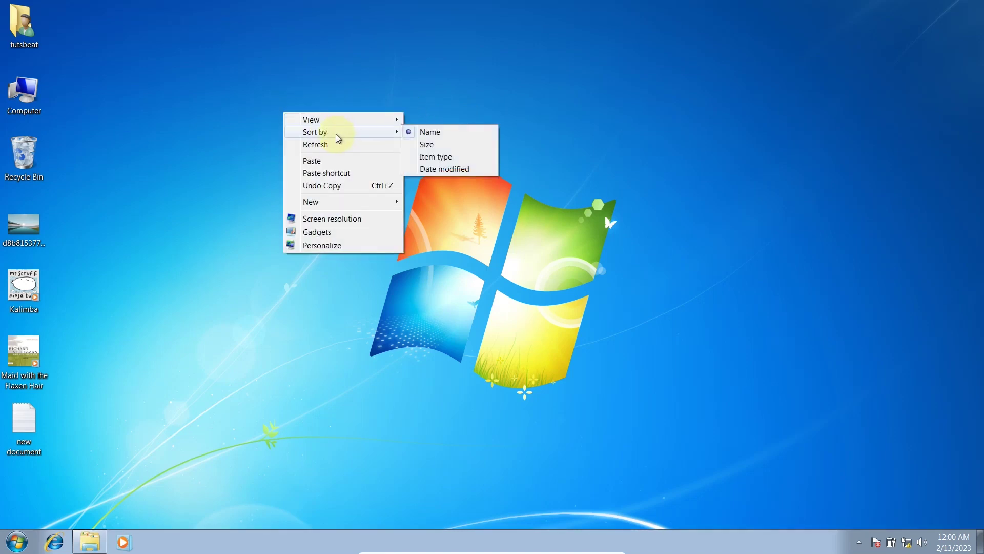
click(430, 132)
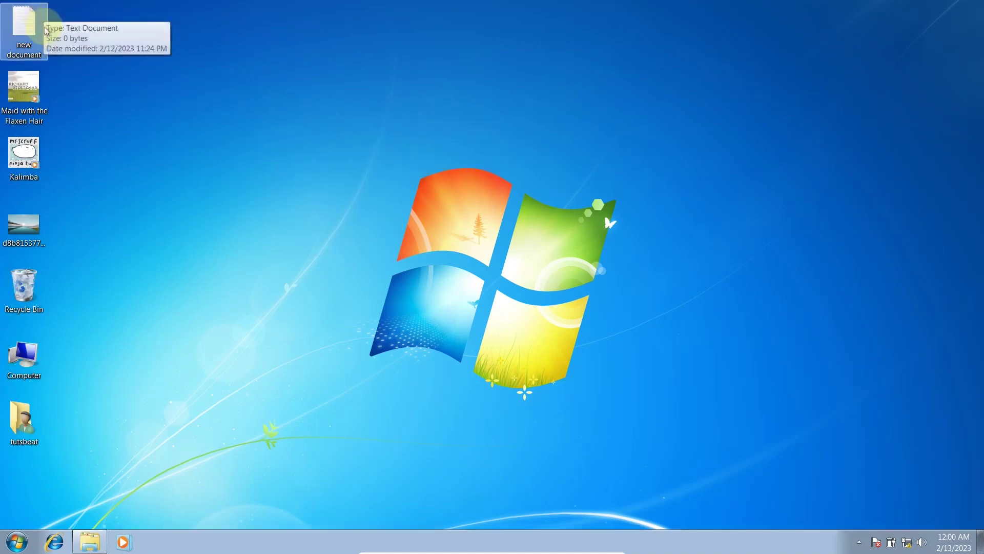
- Examine the order of the desktop icons one by one, from new document down to the user folder
click(29, 44)
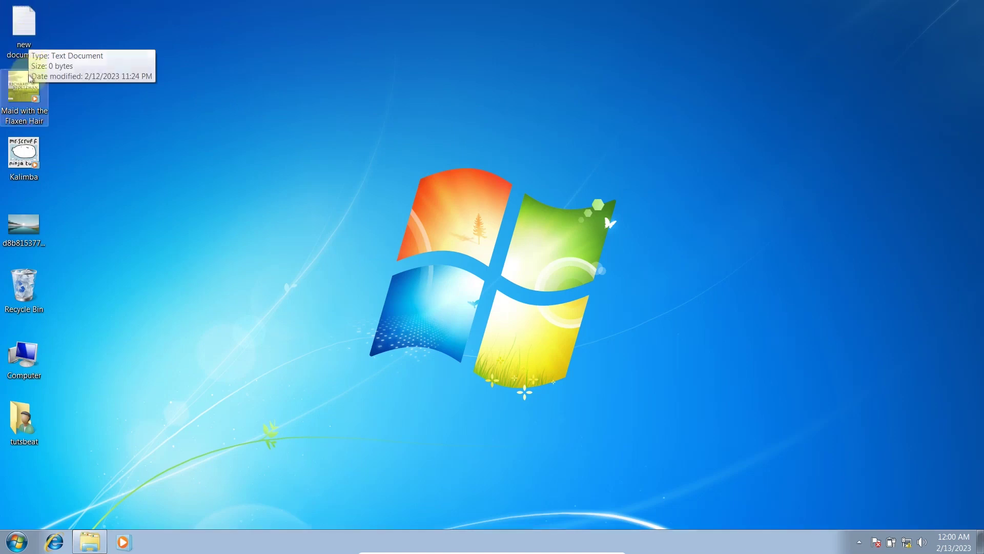
click(24, 95)
click(25, 171)
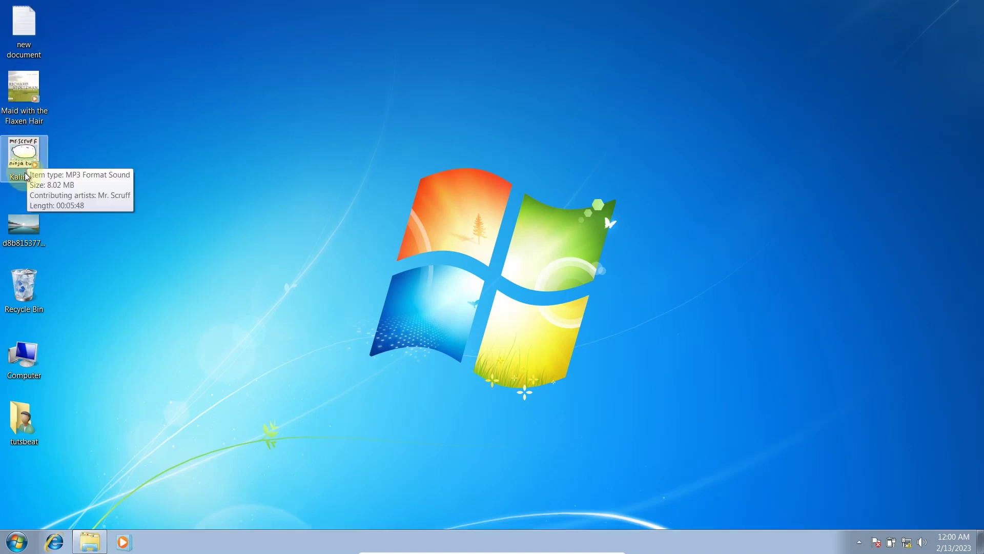
click(24, 227)
click(22, 286)
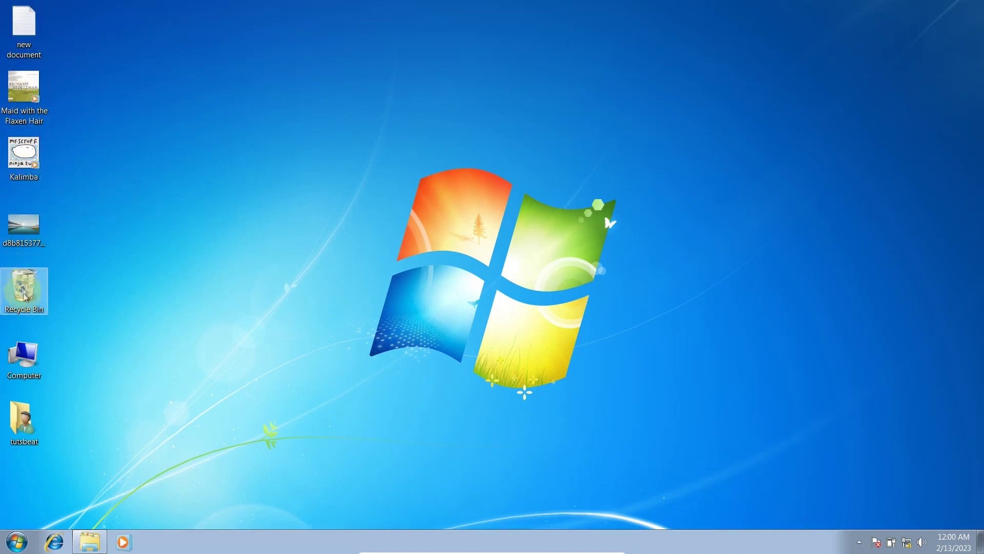
click(24, 353)
click(33, 428)
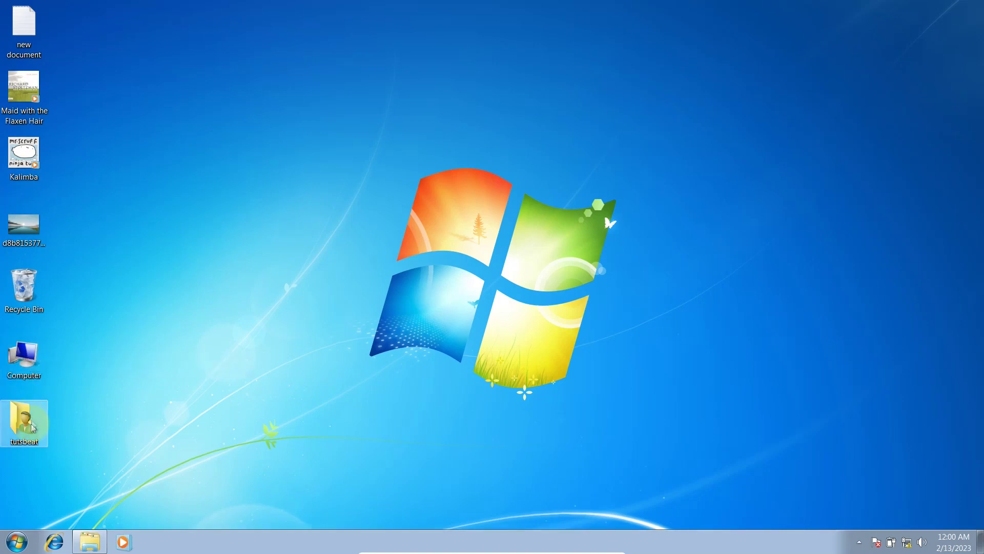
click(166, 127)
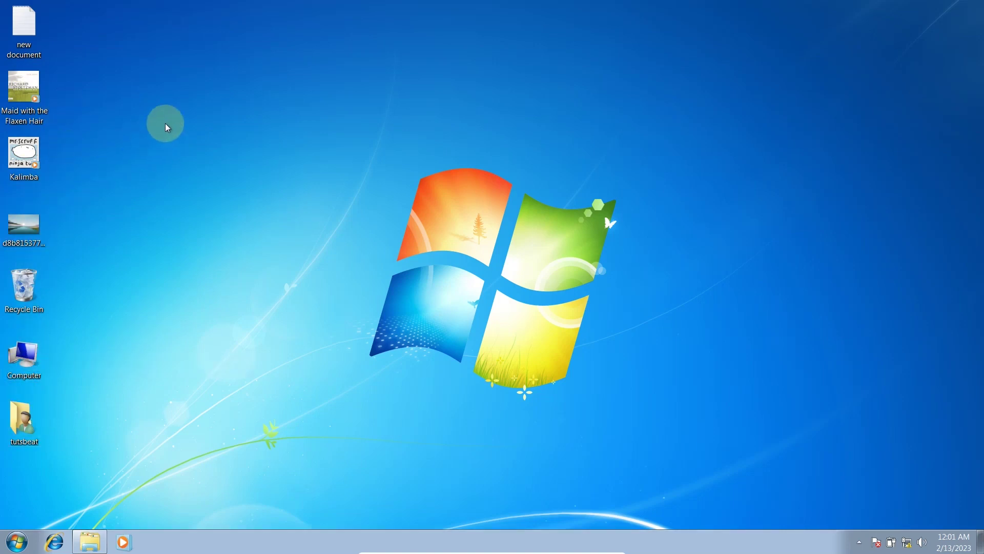
- Sort the desktop icons by Size and check the first icon in the list
right_click(165, 124)
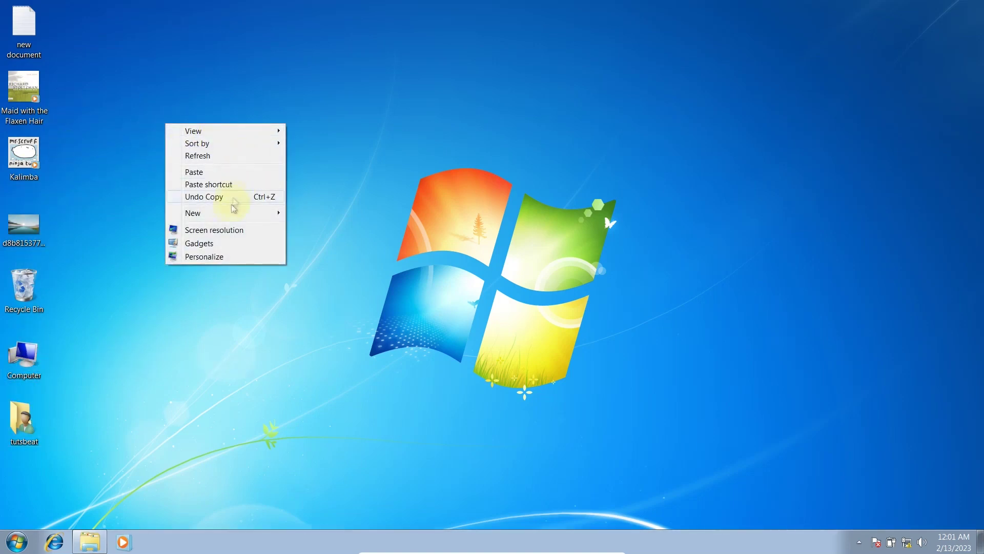
mouse_move(244, 144)
click(325, 157)
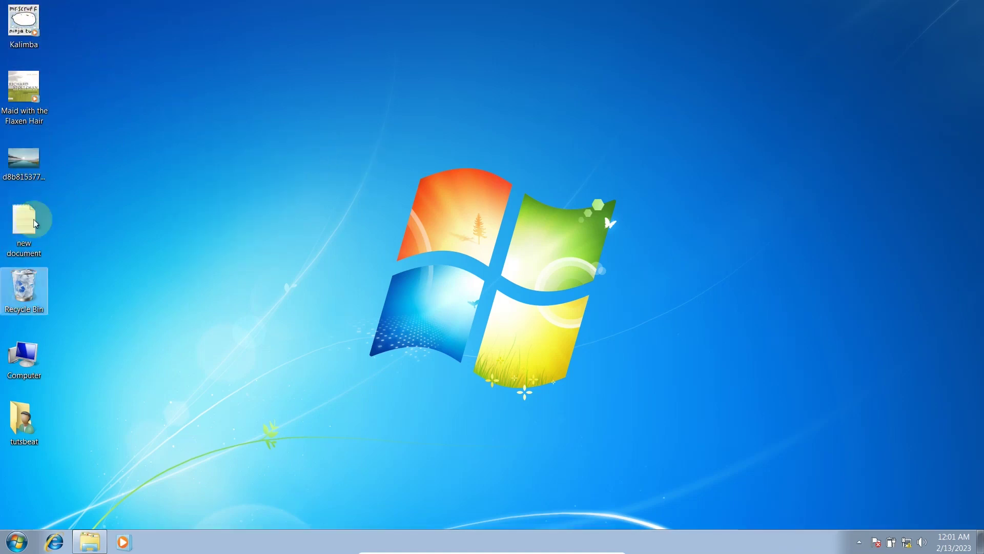
click(20, 47)
- Sort the desktop icons by Item type
right_click(165, 92)
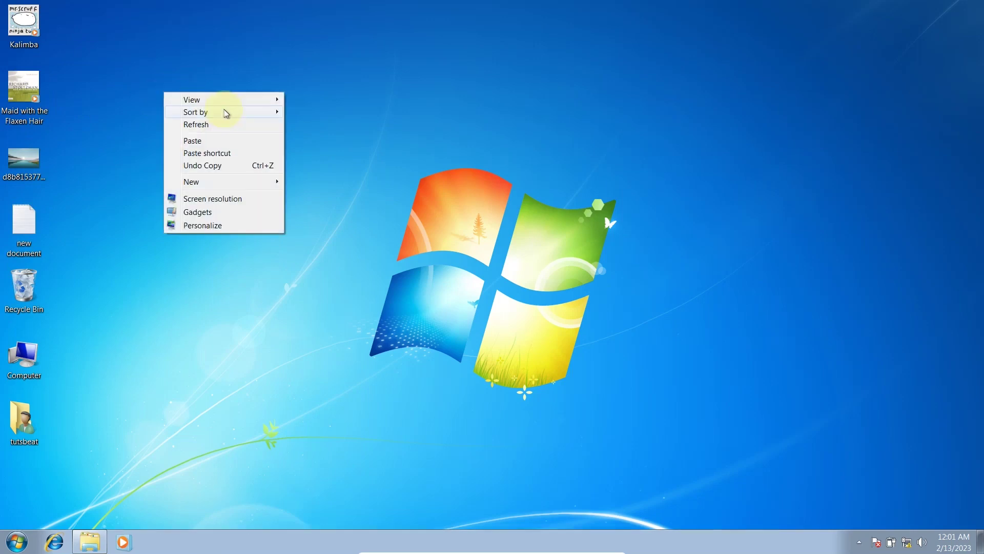
mouse_move(226, 112)
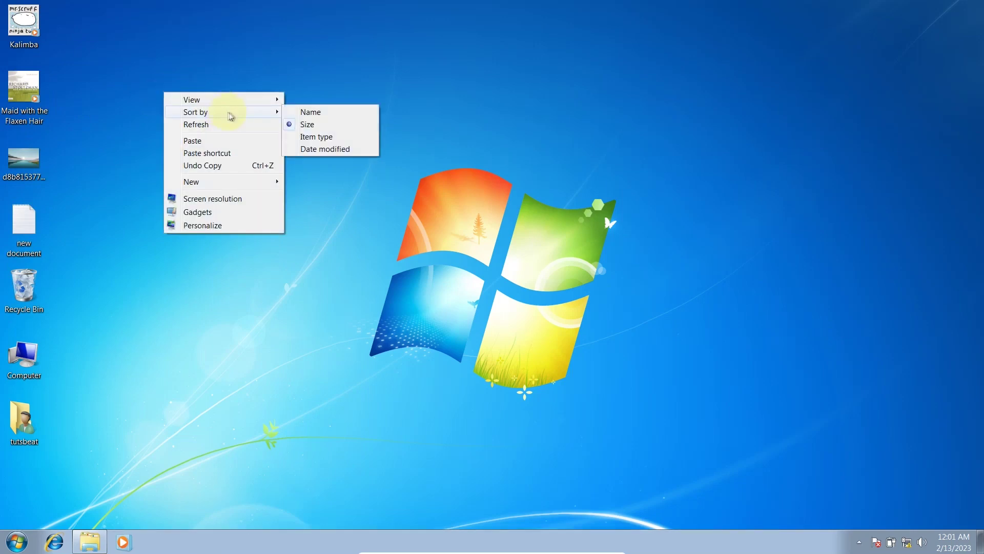
click(316, 138)
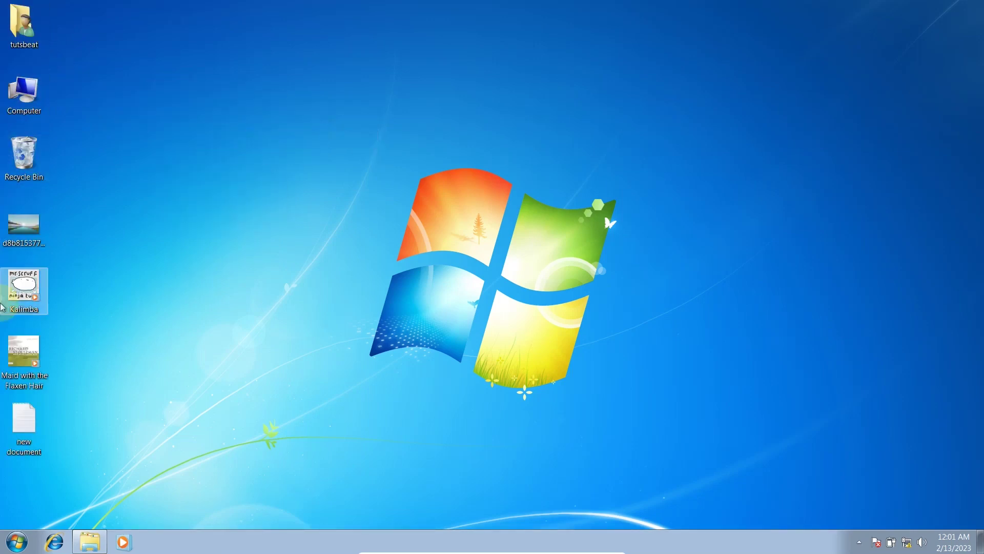
- Sort the desktop icons by Date modified and check the resulting order
right_click(226, 119)
mouse_move(290, 144)
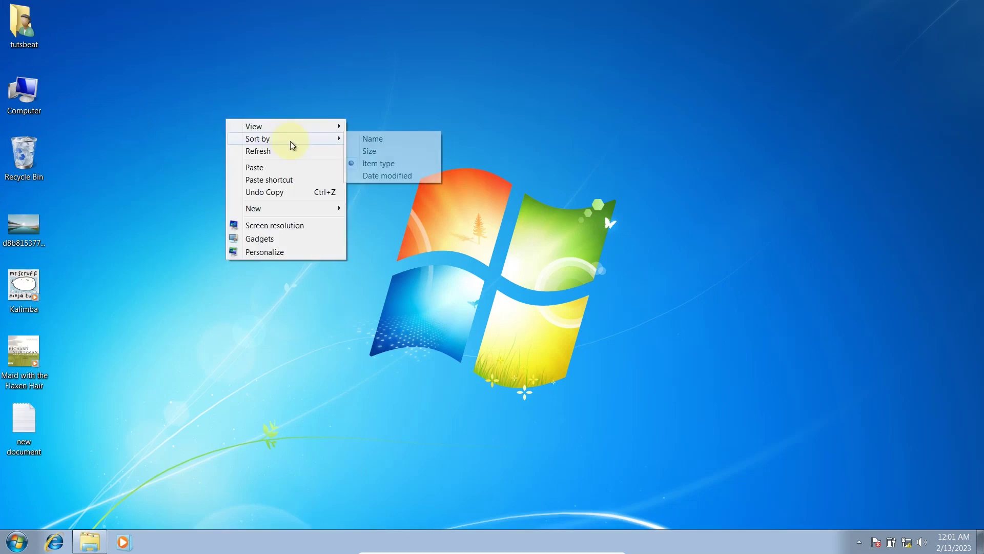
click(383, 175)
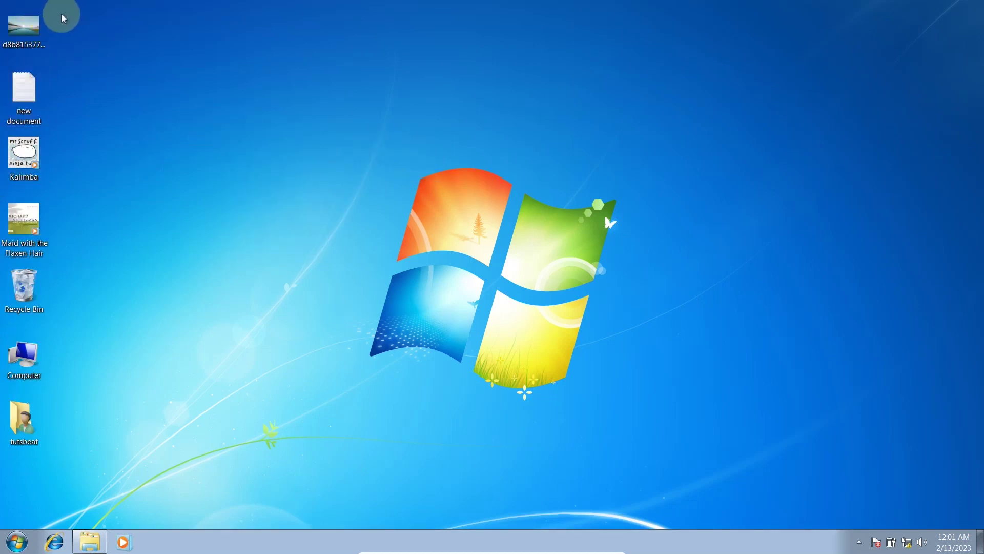
click(47, 116)
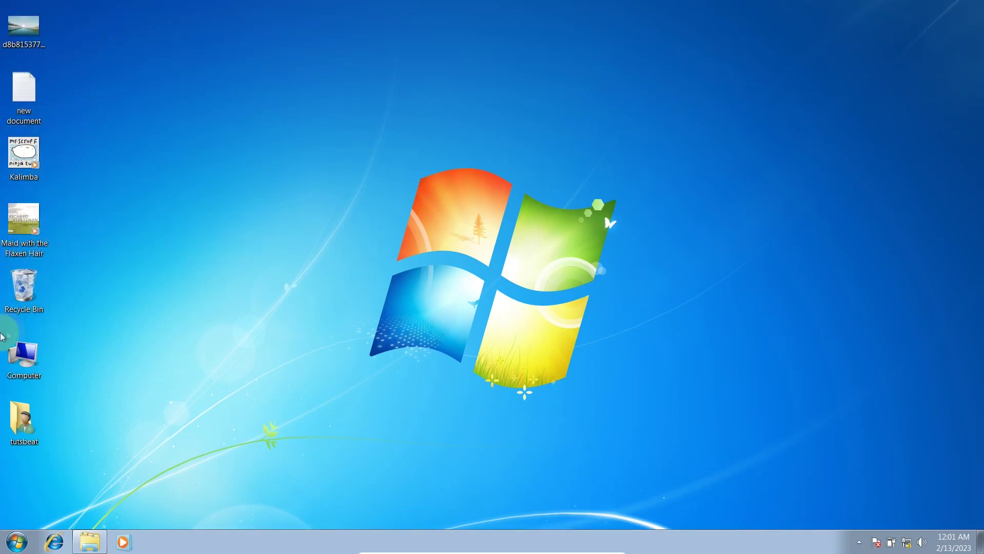
- Set the sorting of the desktop icons back to Name
right_click(219, 110)
mouse_move(336, 130)
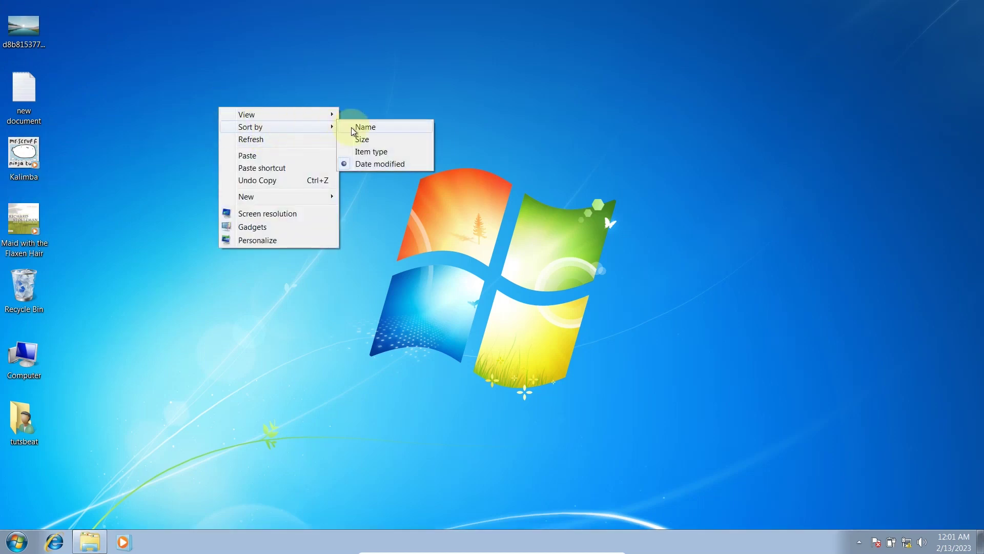
click(365, 127)
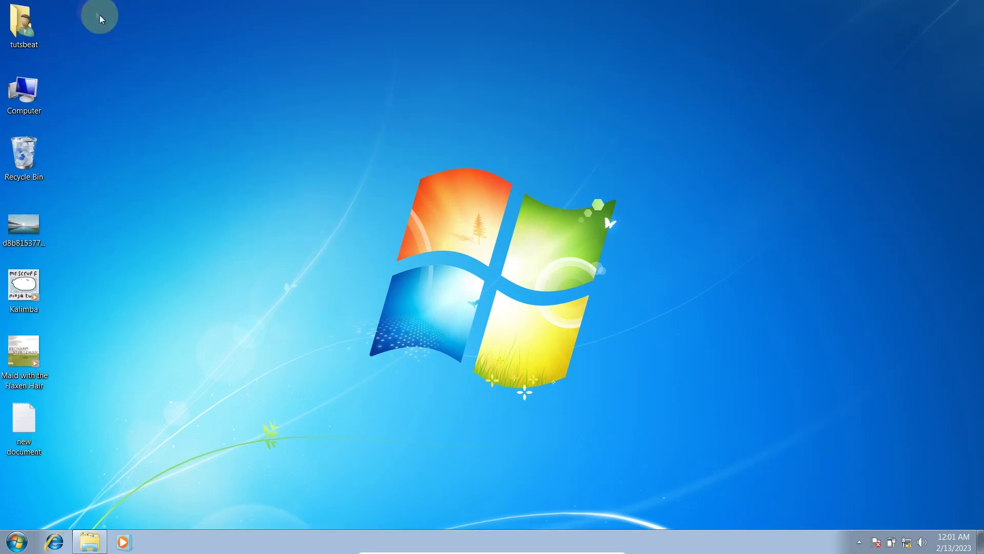
- Refresh the desktop using its Refresh command and view the Paste option without using it
right_click(218, 87)
mouse_move(281, 110)
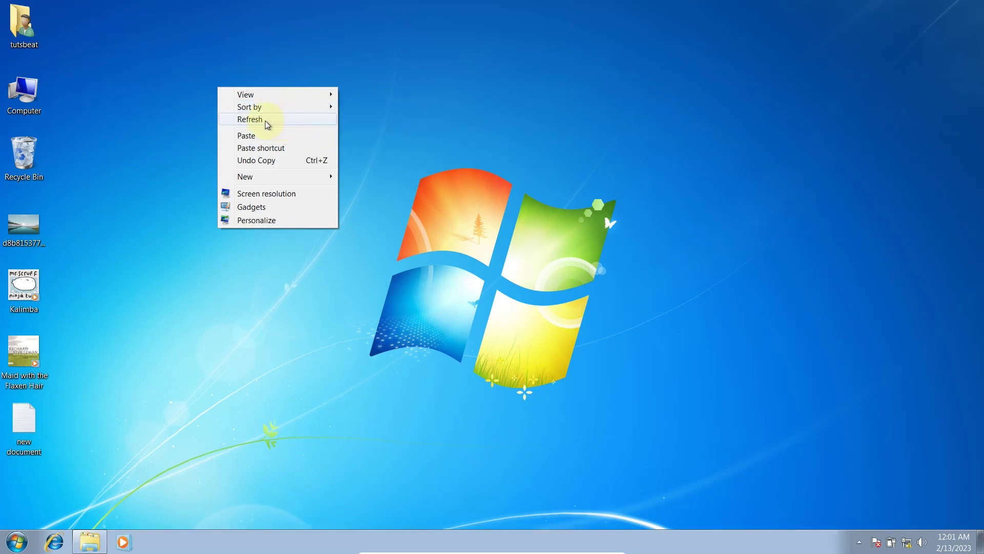
right_click(439, 125)
click(338, 152)
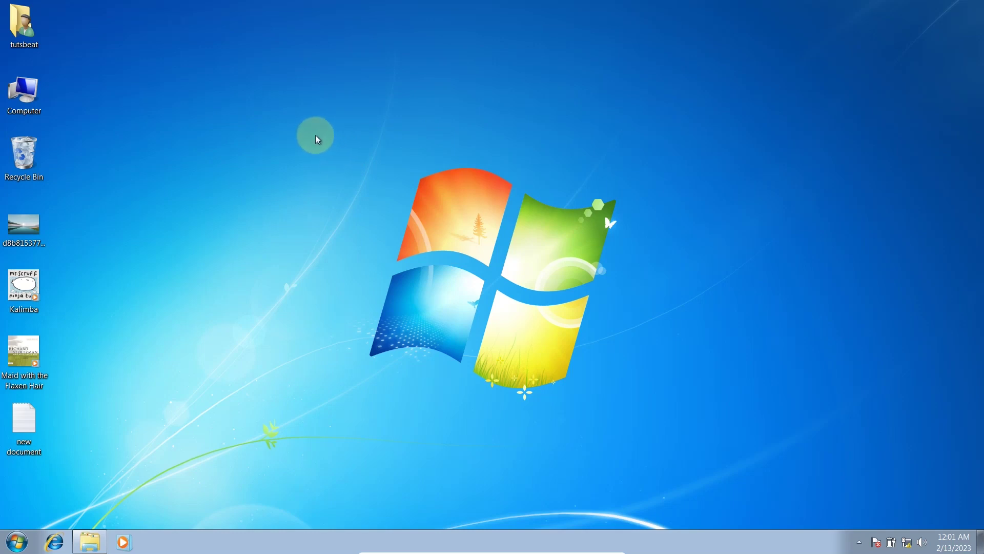
right_click(294, 136)
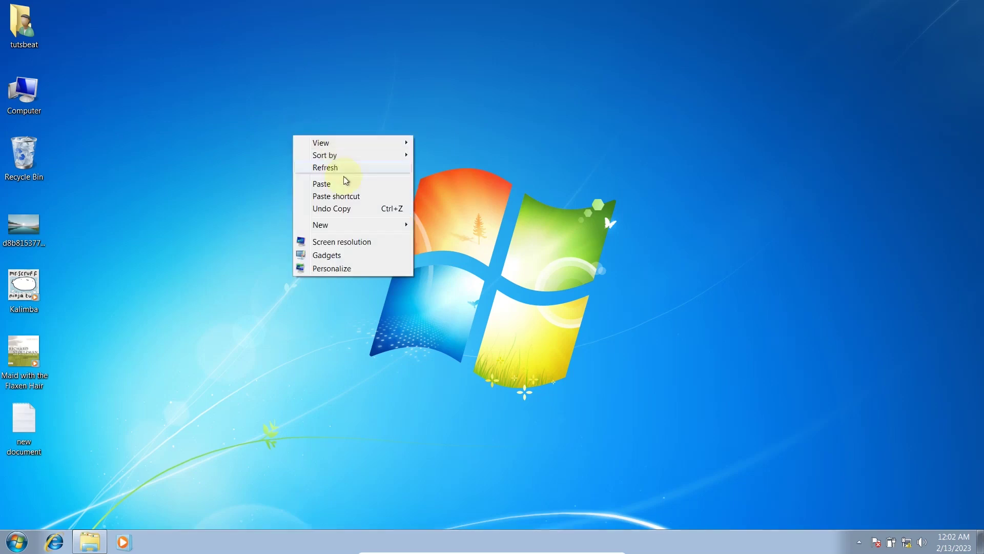
click(328, 169)
right_click(287, 138)
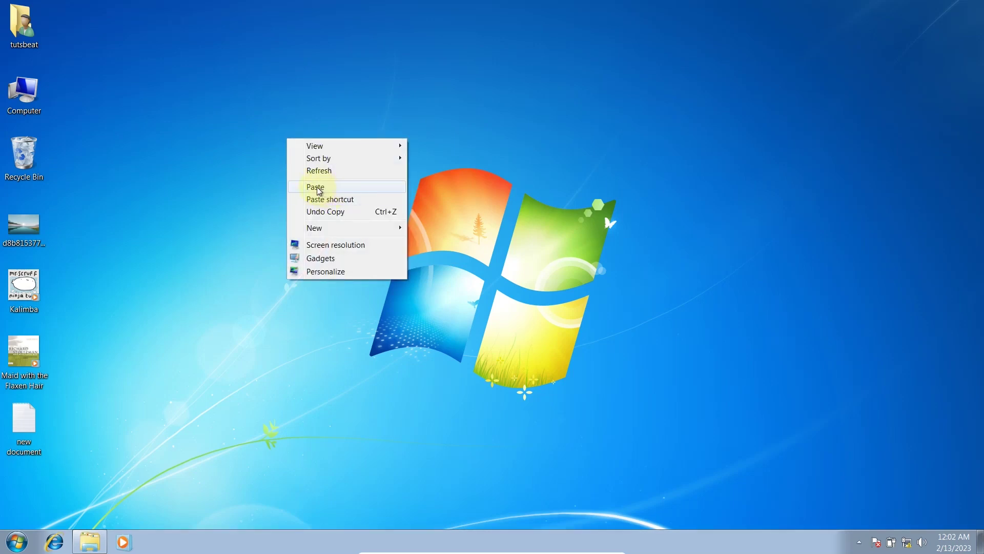
click(208, 193)
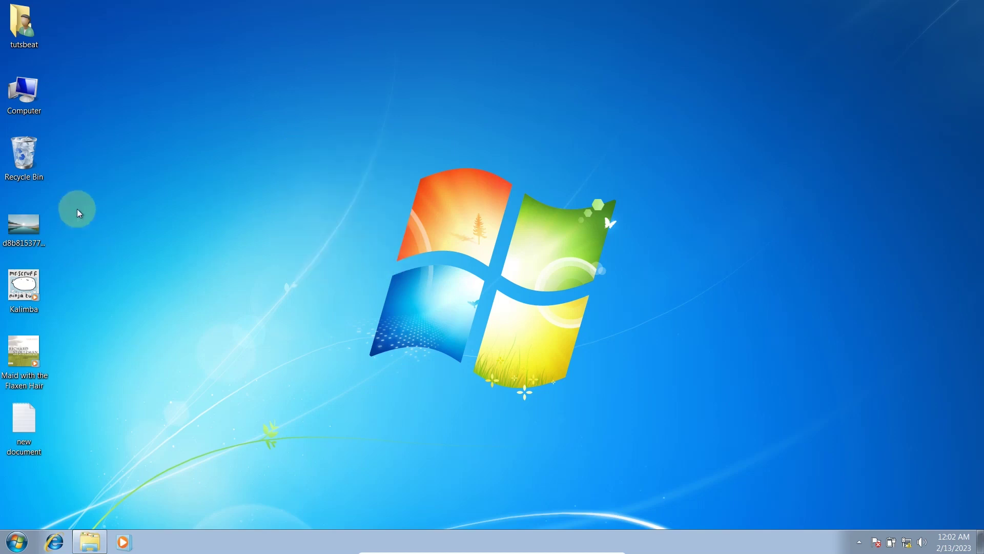
- Permanently delete the four pasted files from the desktop, bypassing the Recycle Bin, and refresh the desktop
drag(77, 208, 3, 428)
key(shift+Delete)
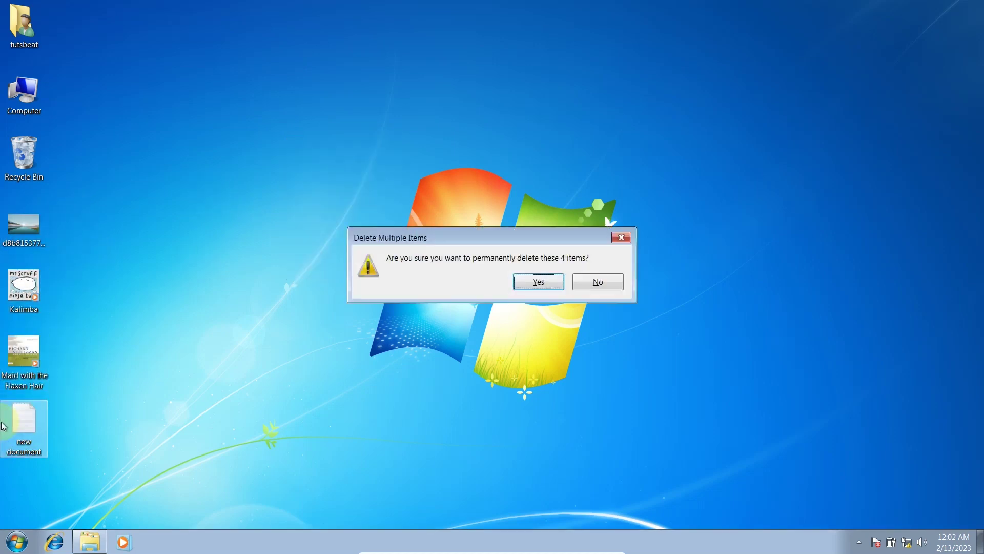
key(Return)
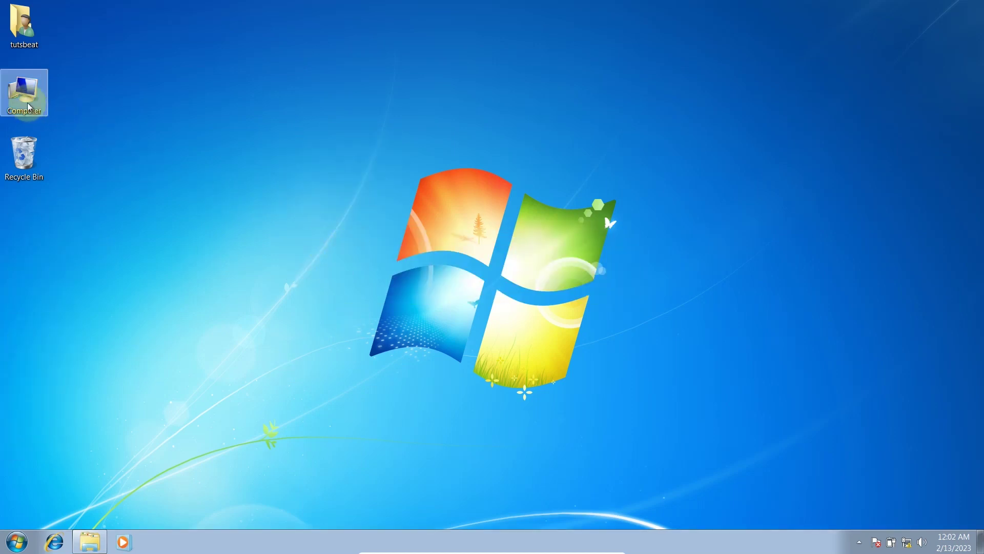
right_click(229, 110)
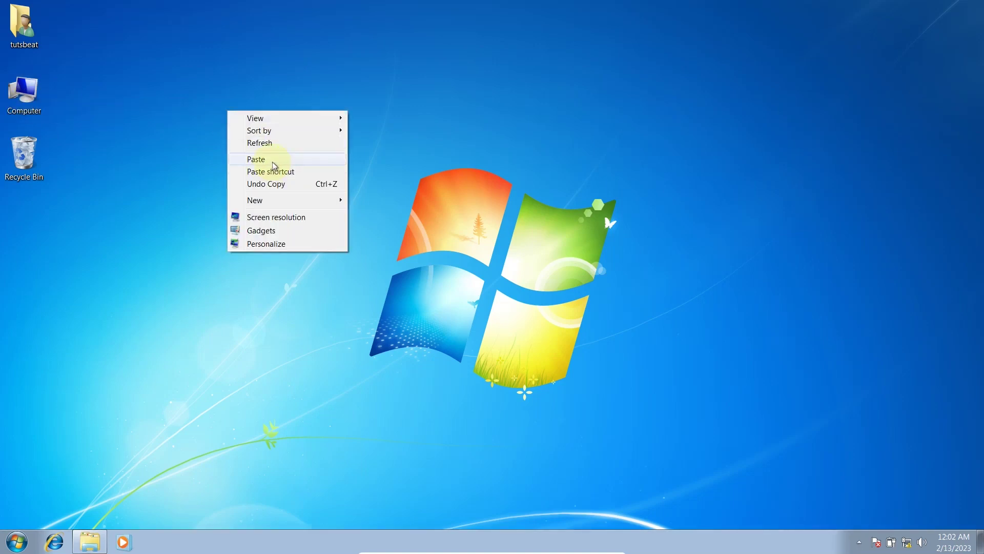
right_click(421, 162)
click(452, 192)
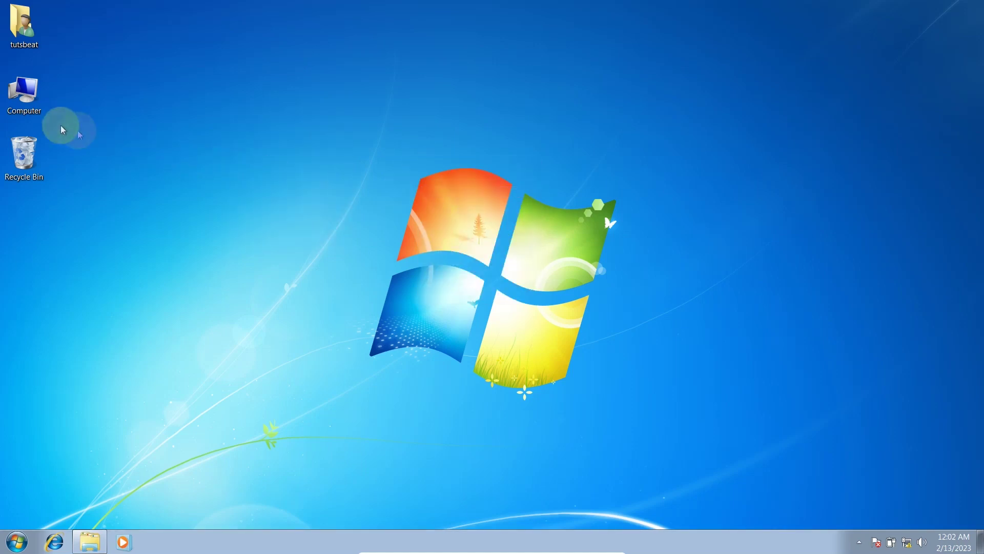
- Open the Computer window and move it aside so the desktop icons are uncovered
double_click(27, 101)
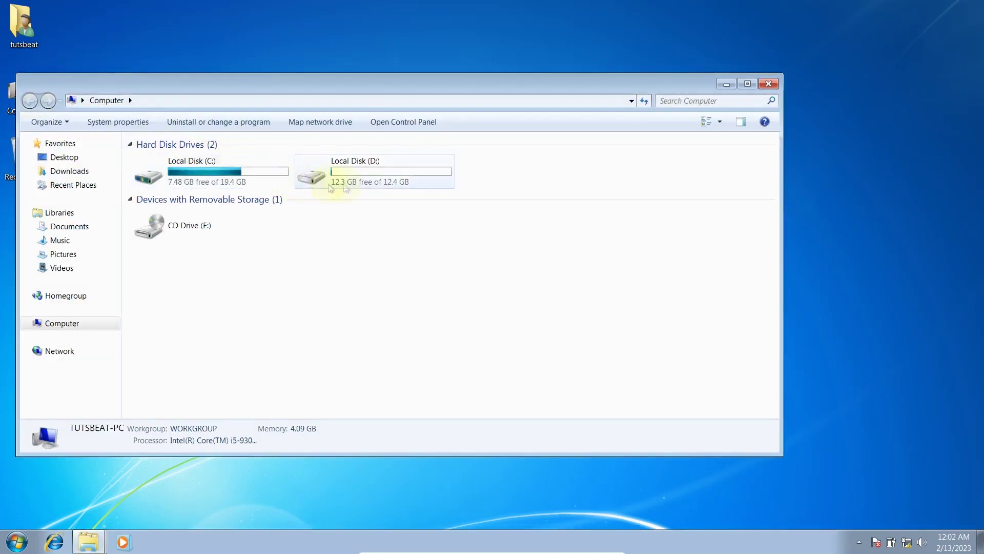
drag(342, 102, 578, 95)
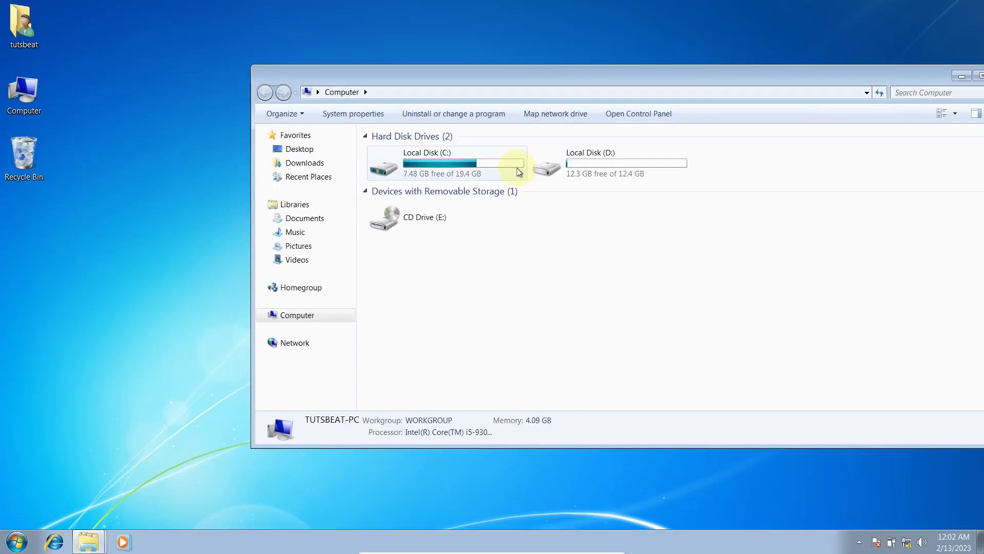
- Open Local Disk (D:), copy the Sleep Away audio file and paste it onto the desktop
double_click(582, 163)
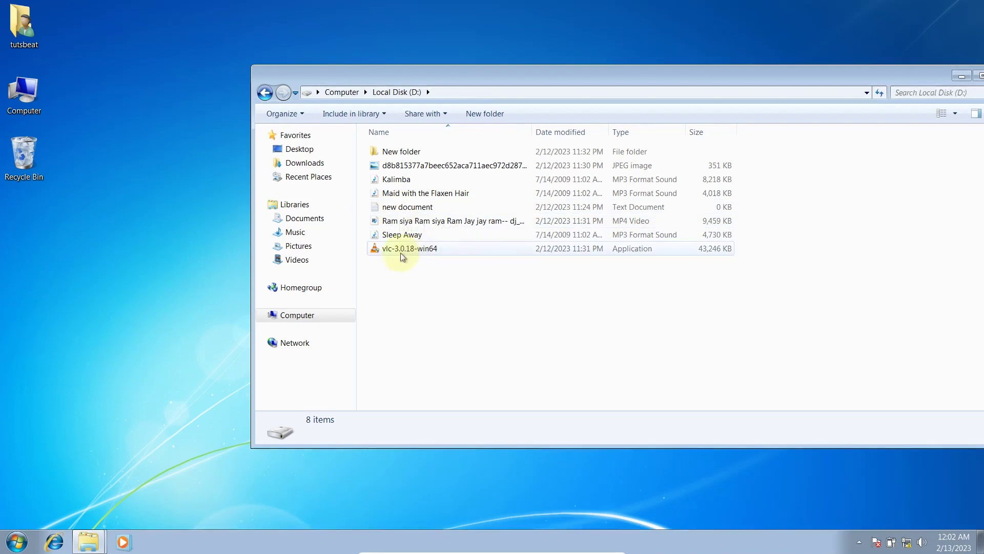
mouse_move(416, 238)
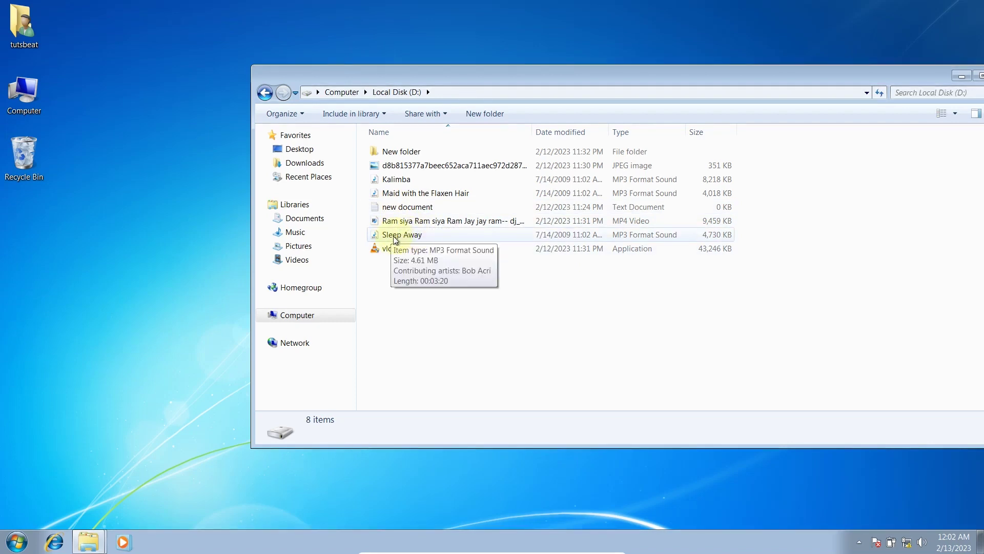
click(412, 239)
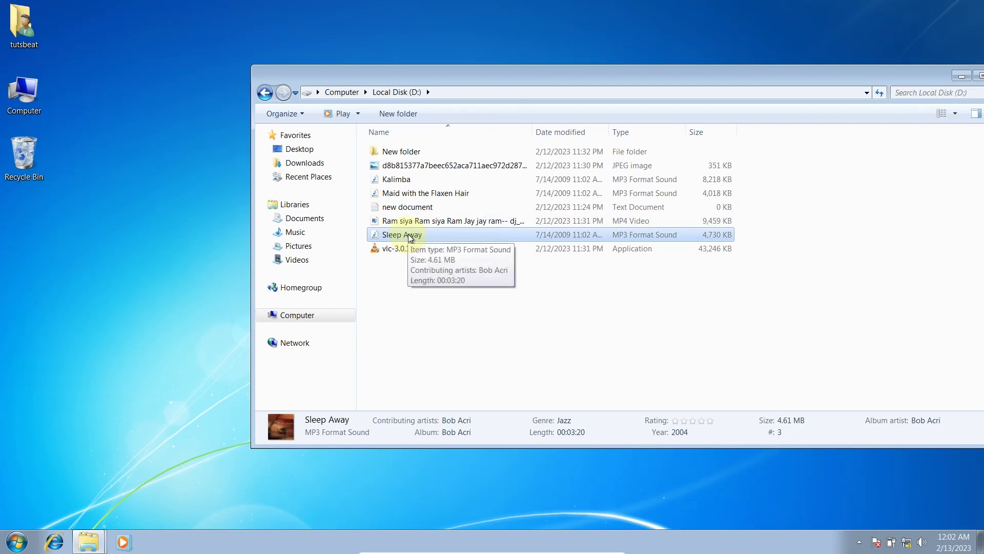
right_click(408, 235)
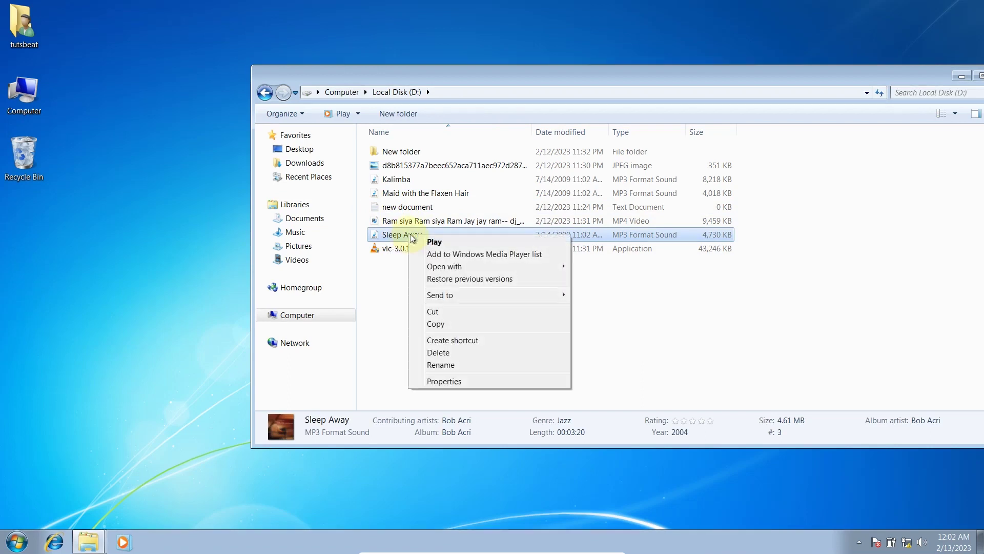
click(444, 324)
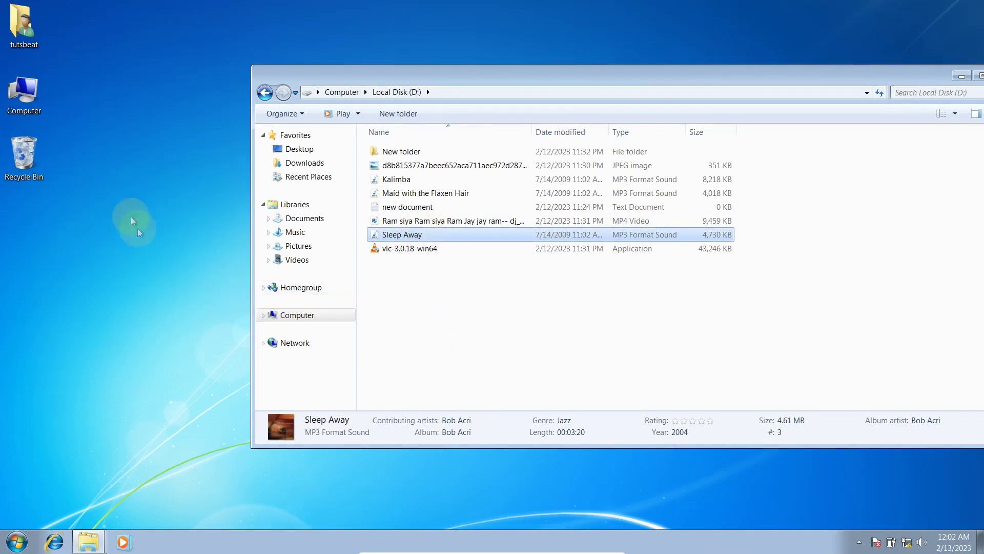
right_click(103, 182)
click(139, 231)
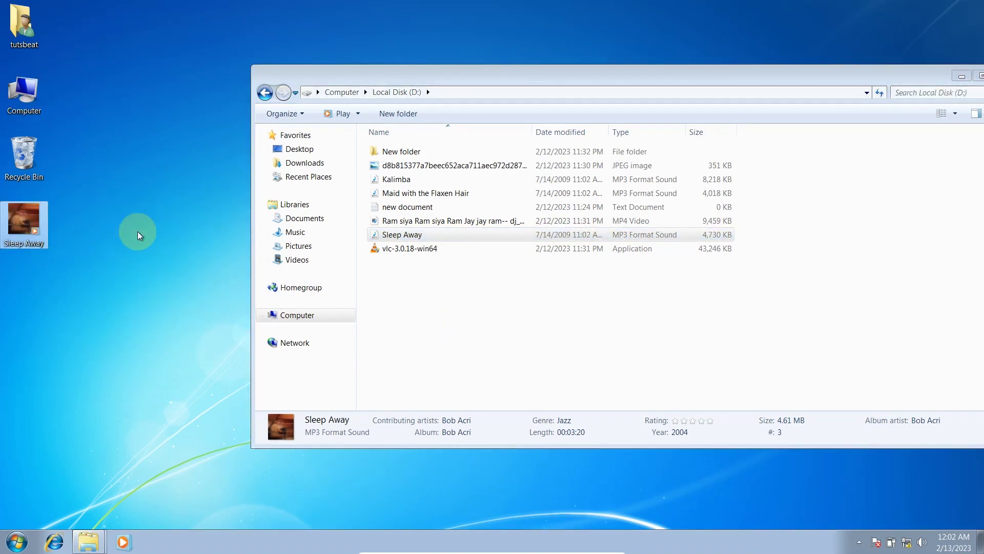
- Return to the Computer view, reopen Local Disk (D:) and copy Sleep Away directly onto the desktop without the clipboard
click(397, 237)
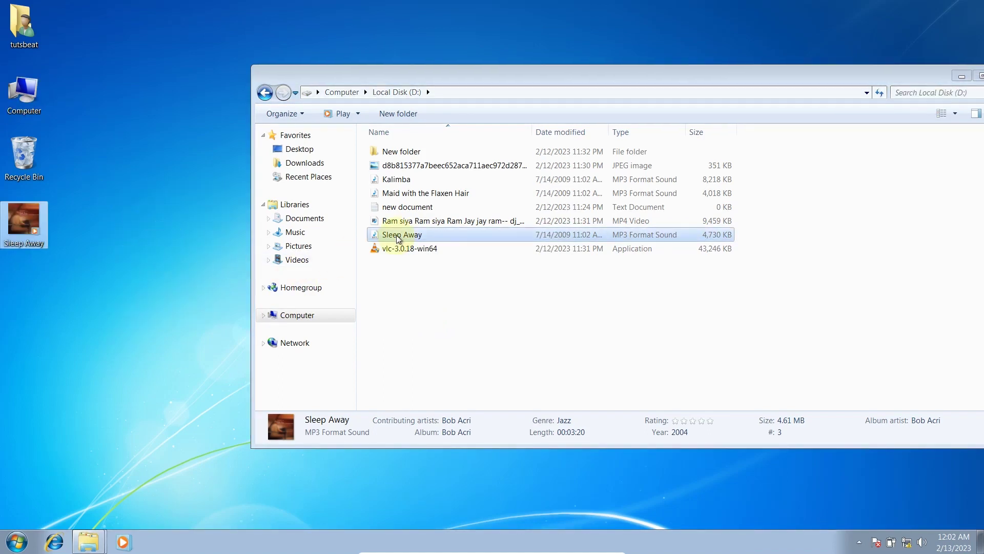
click(264, 93)
double_click(588, 163)
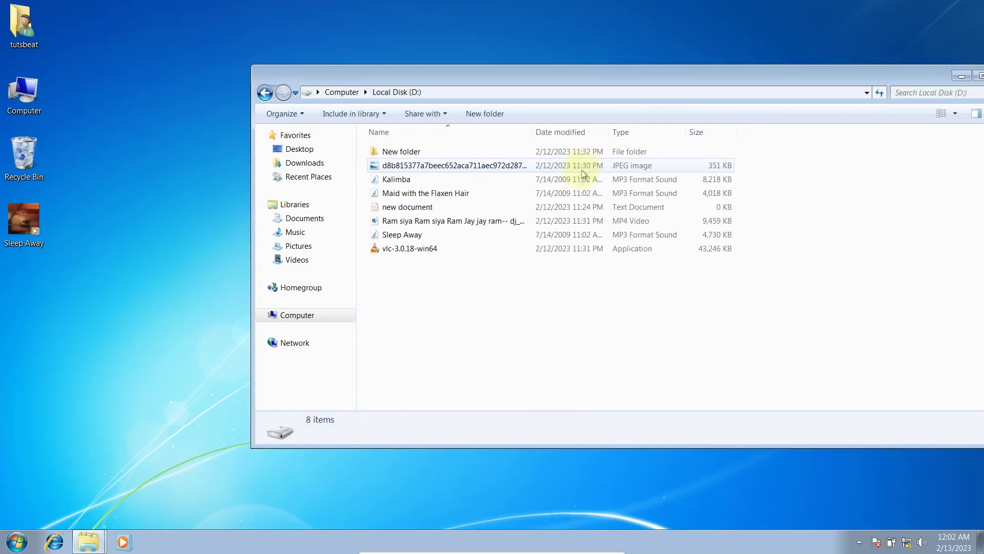
click(392, 237)
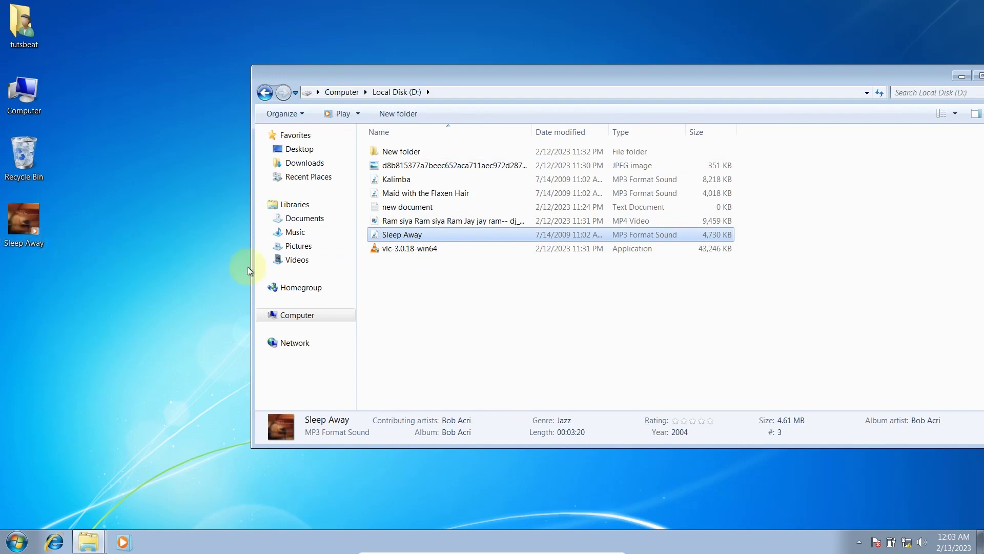
drag(401, 236, 25, 224)
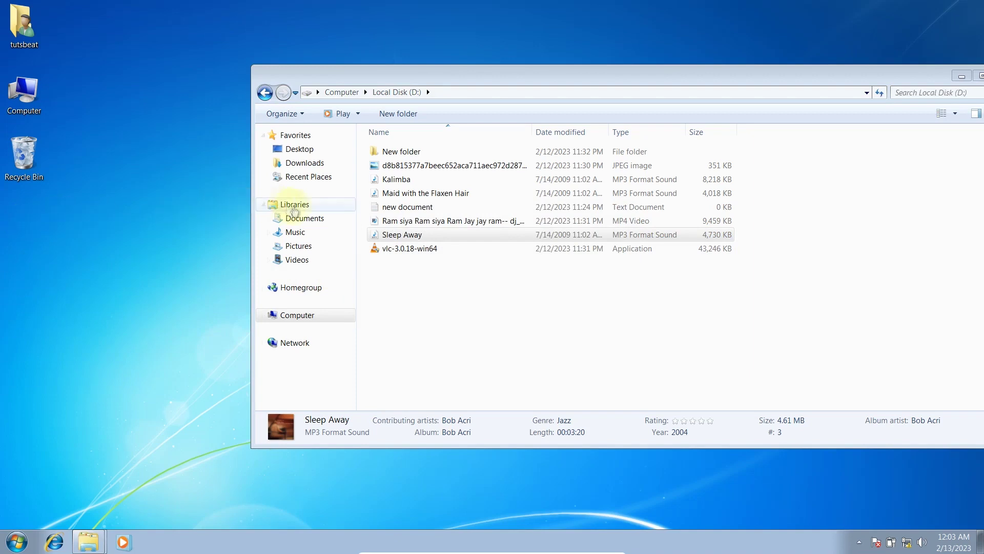
- Use the Copy and Paste commands to put Sleep Away from Local Disk (D:) on the desktop again
right_click(396, 236)
click(444, 323)
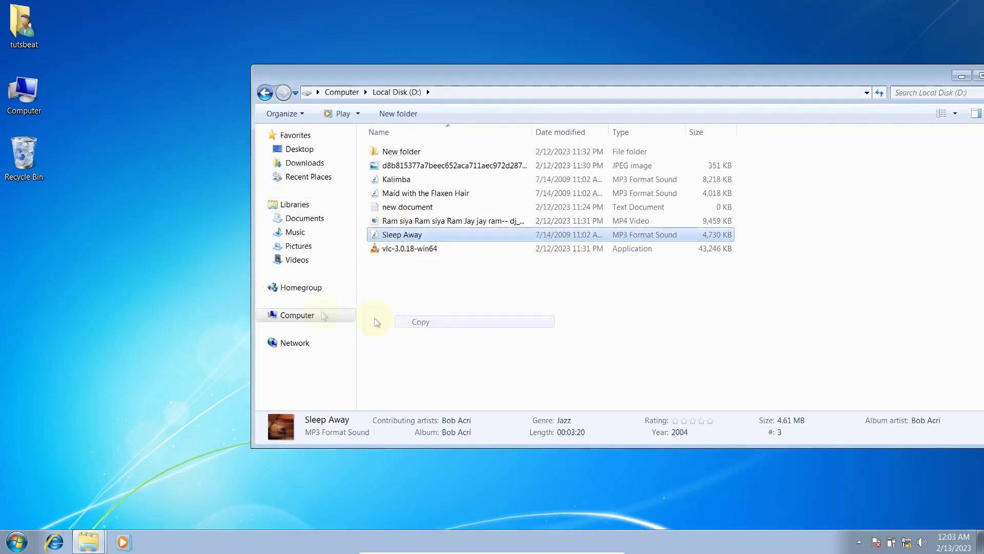
right_click(33, 233)
click(60, 282)
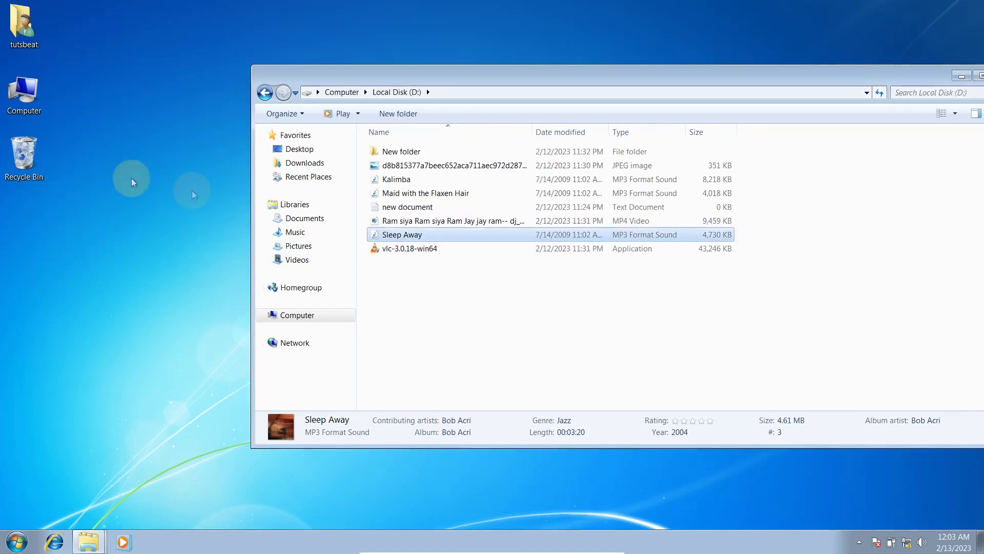
- Cut Sleep Away from Local Disk (D:) and paste it onto the desktop
right_click(402, 235)
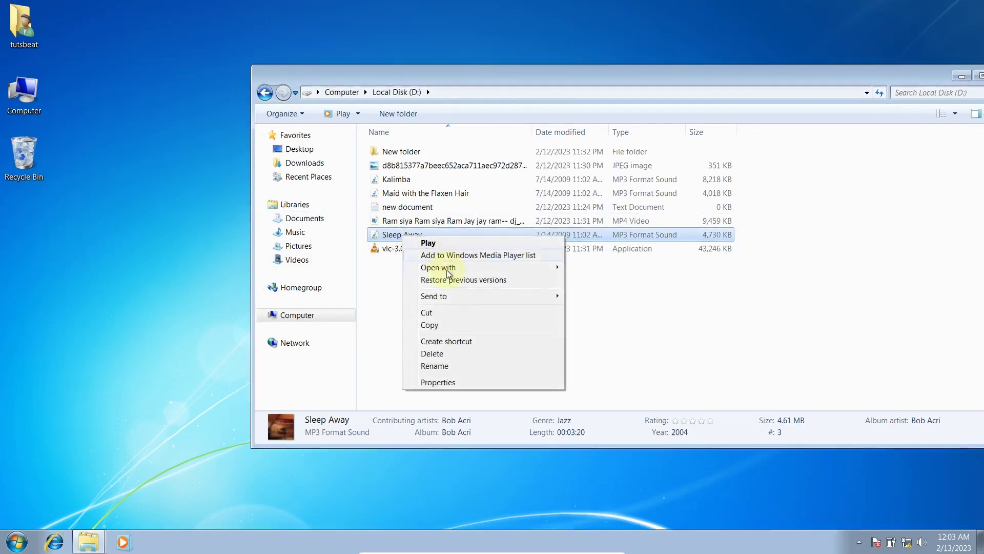
click(437, 312)
right_click(92, 220)
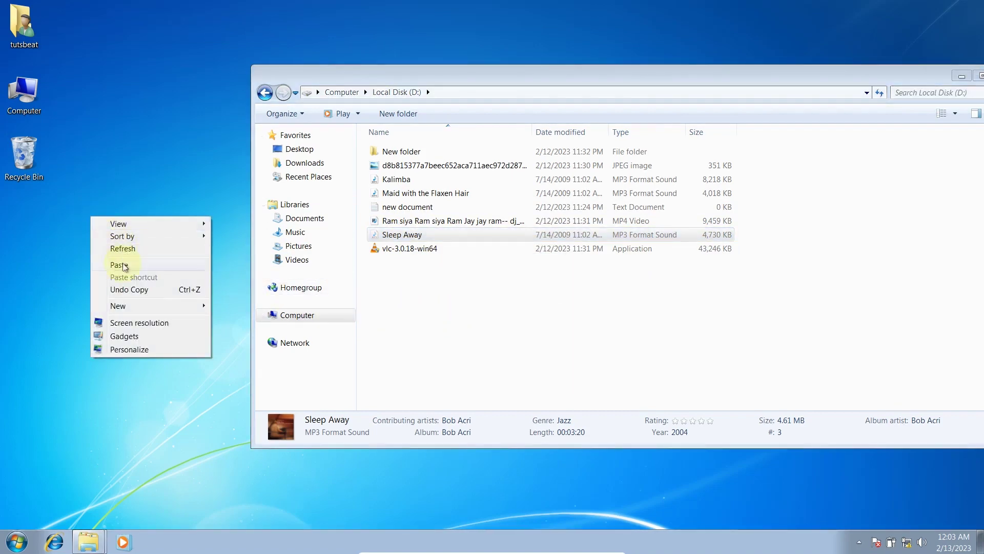
click(110, 264)
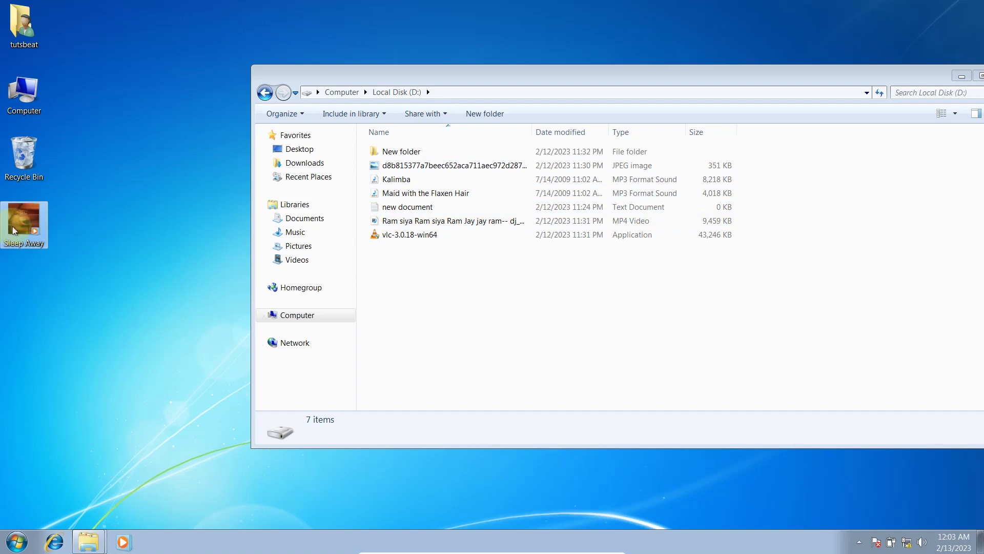
- Copy Sleep Away from the desktop directly into Local Disk (D:) and delete that copy
mouse_move(16, 231)
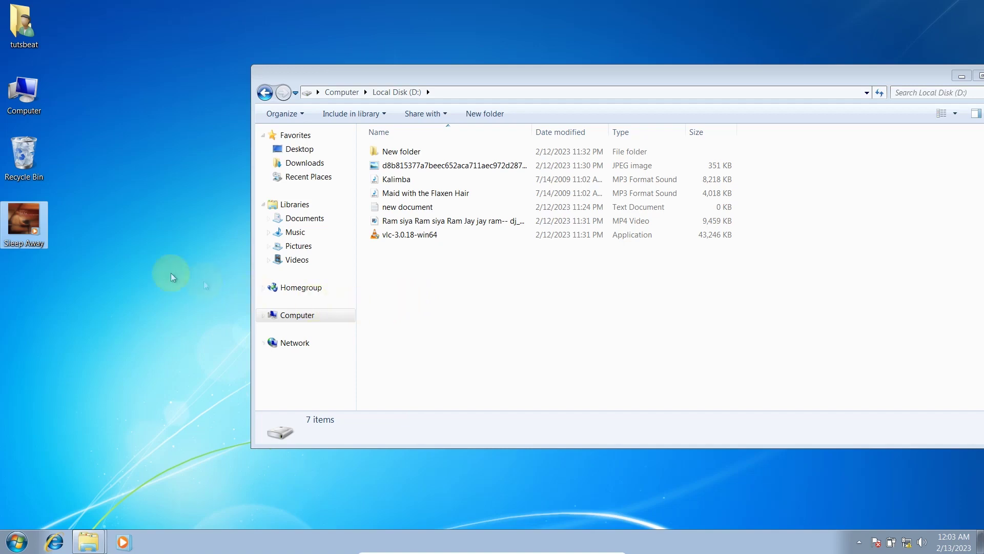
drag(23, 222, 405, 250)
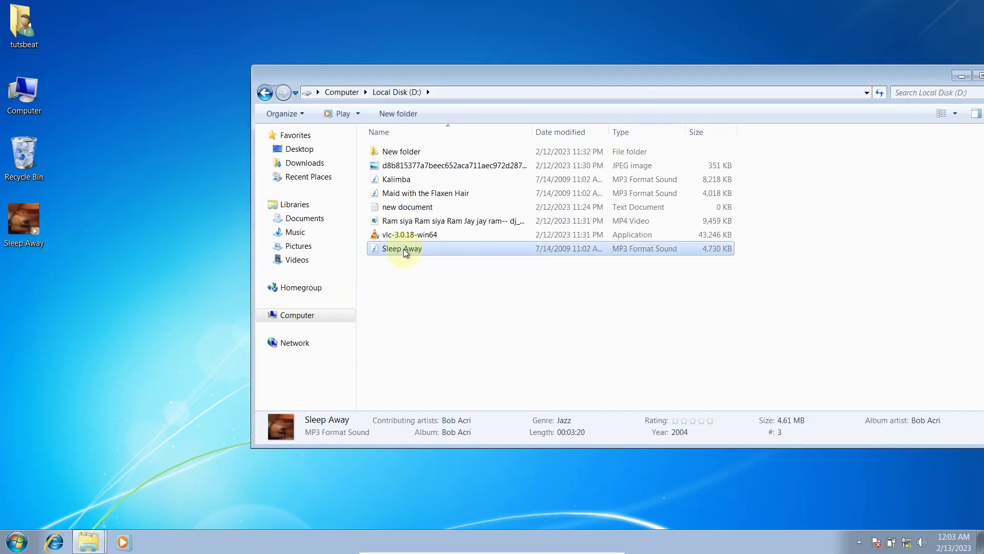
key(Delete)
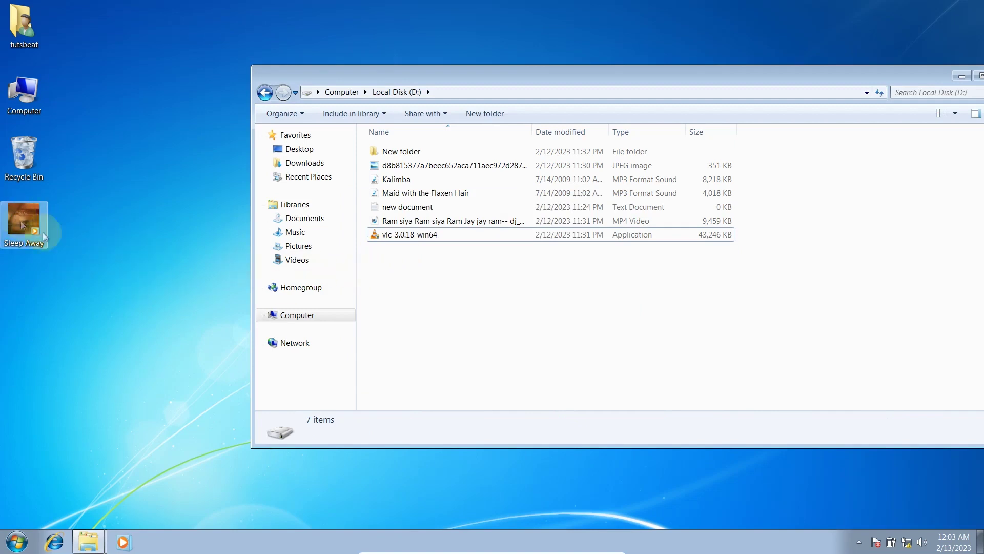
- Create a folder with the default name New folder (2) in Local Disk (D:) and open it
right_click(431, 274)
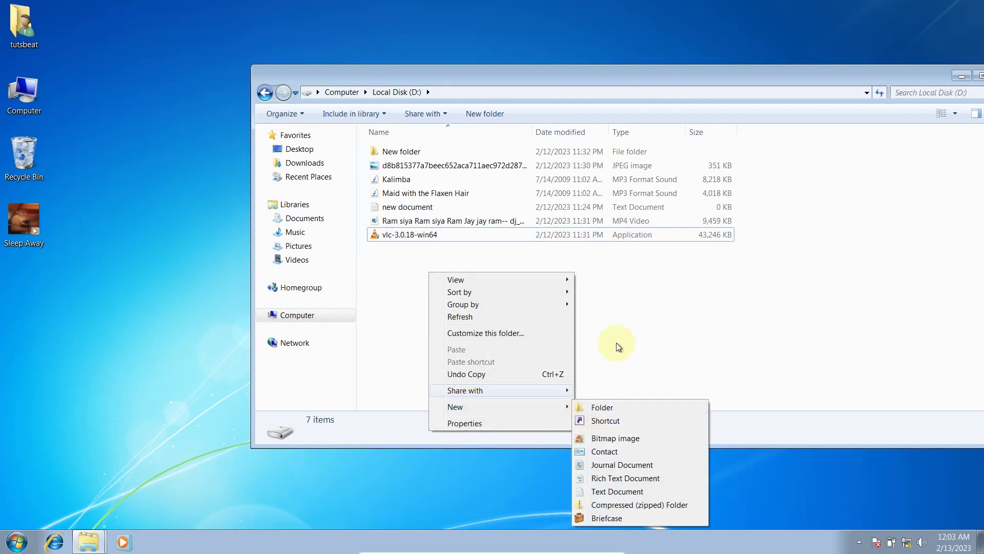
right_click(616, 304)
mouse_move(662, 438)
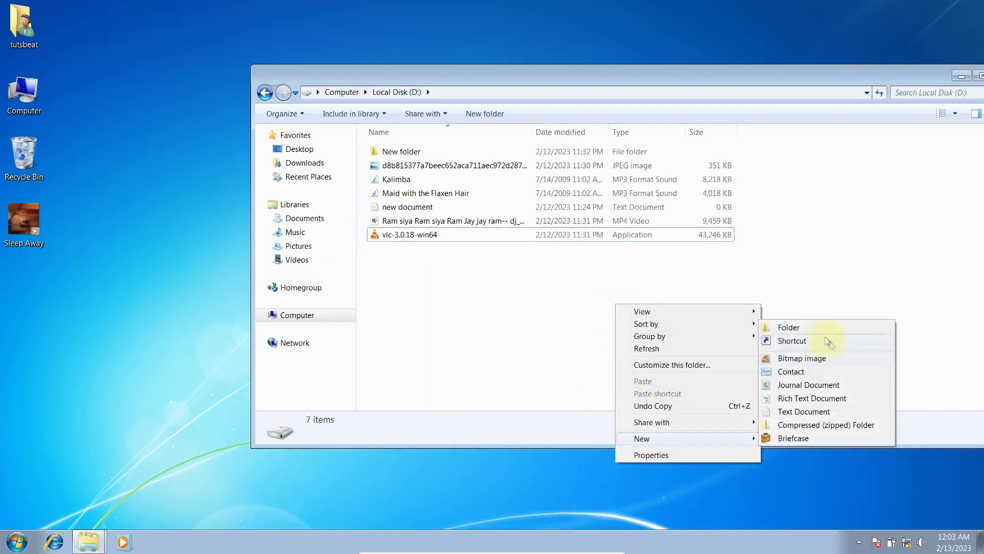
click(815, 327)
click(475, 280)
double_click(424, 250)
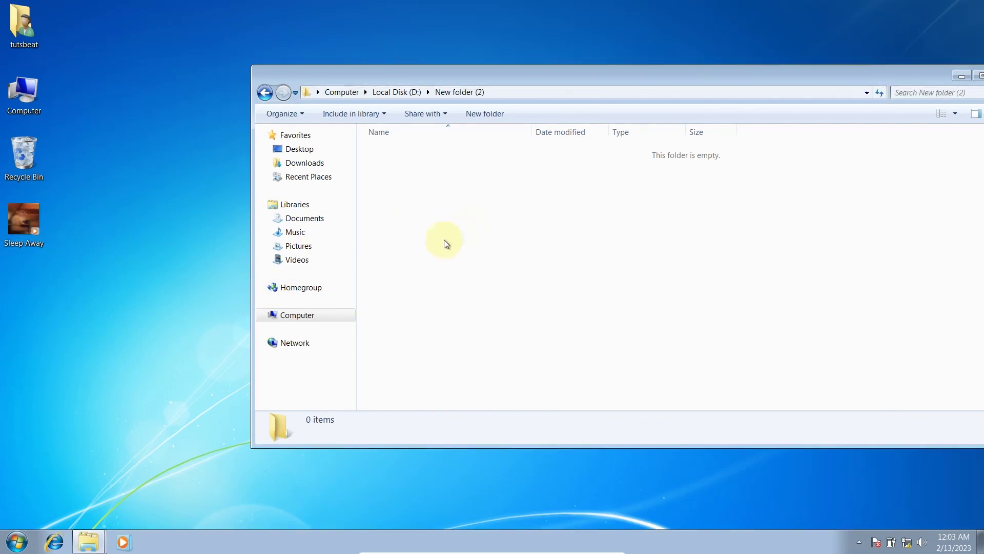
- Copy Sleep Away from the desktop, paste it into New folder (2) and permanently delete the pasted file
click(34, 218)
right_click(34, 218)
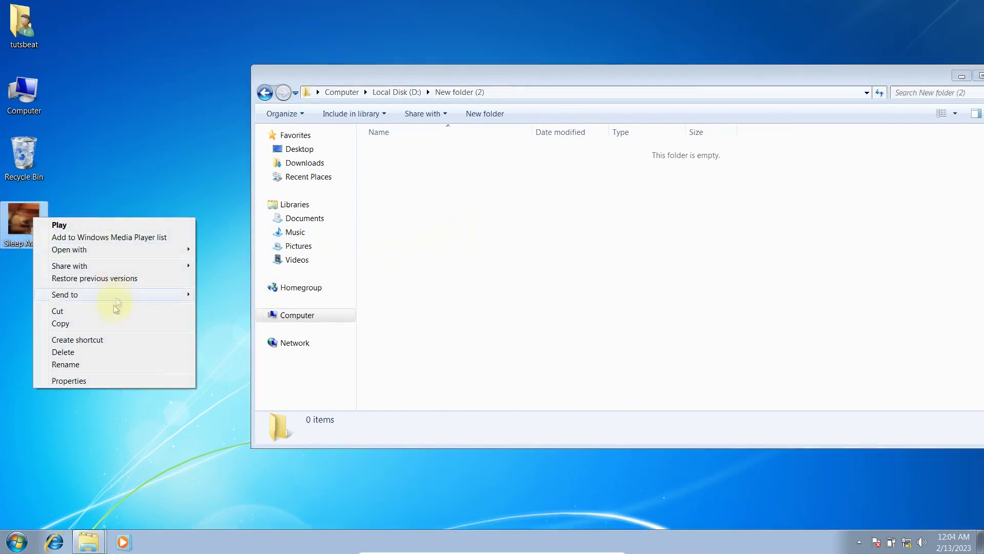
click(60, 323)
right_click(473, 190)
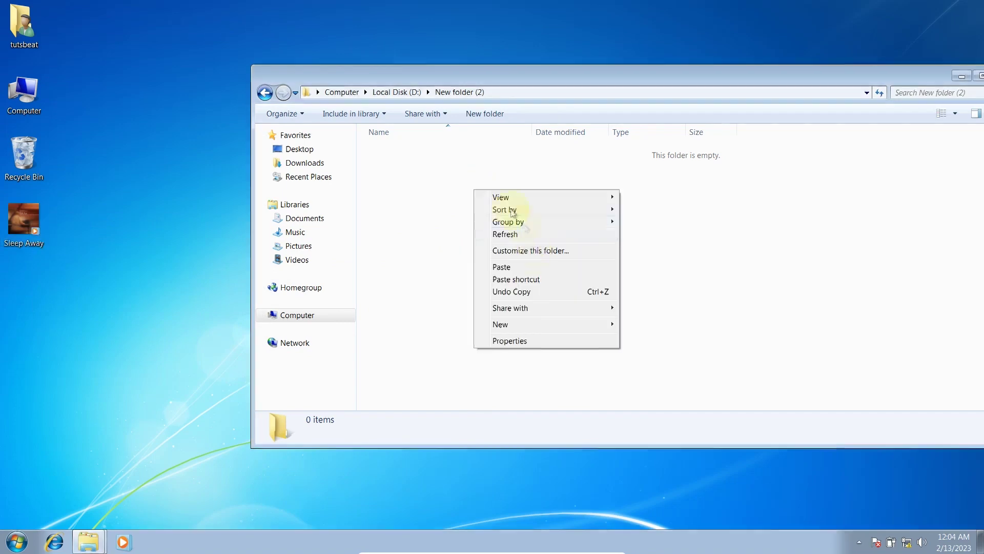
click(502, 267)
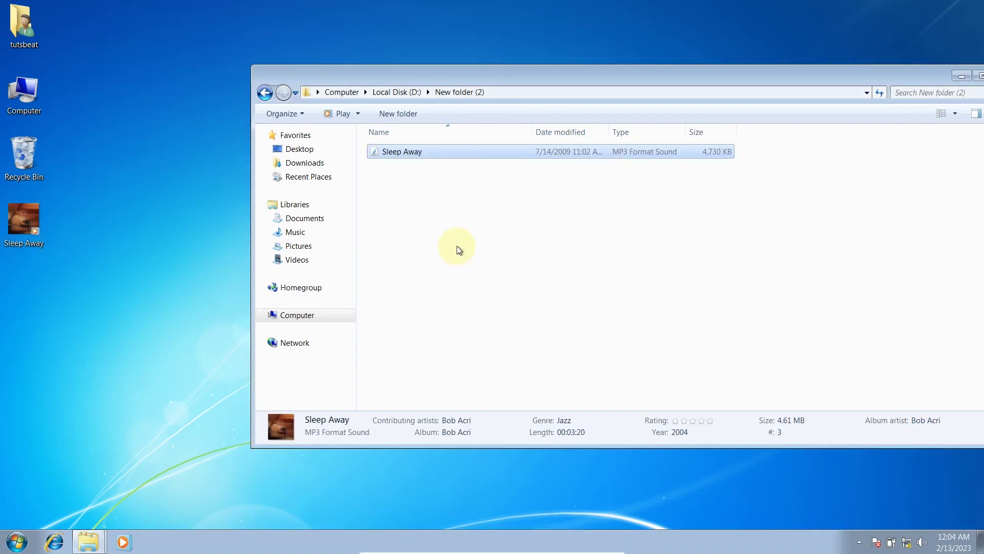
key(shift+Delete)
key(Return)
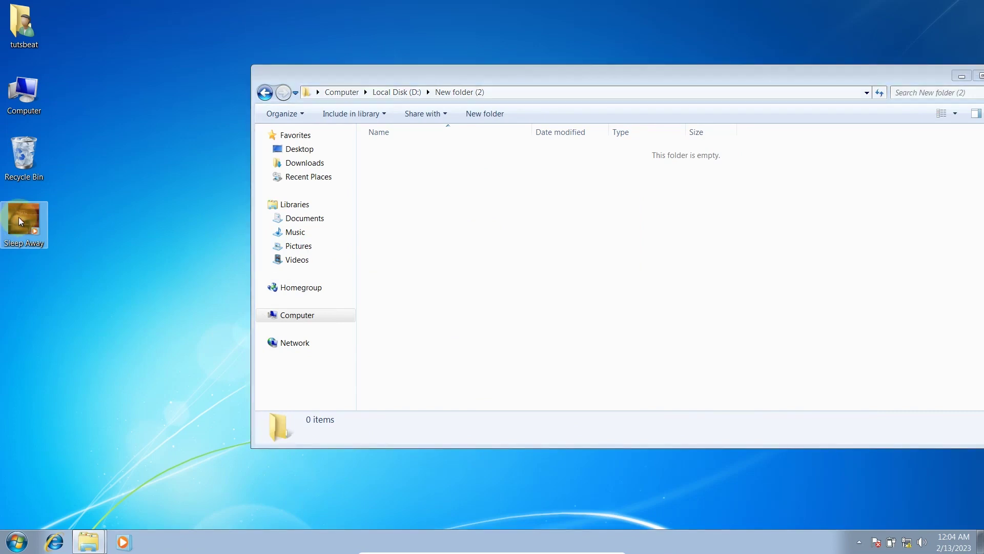
- Copy Sleep Away directly from the desktop into New folder (2) without the clipboard and delete that copy
drag(19, 218, 384, 232)
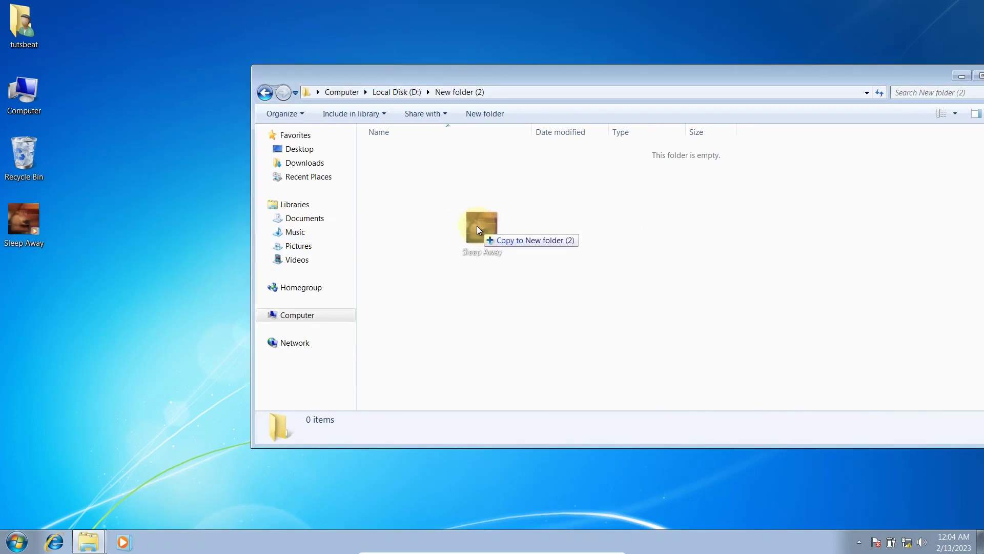
drag(476, 225, 477, 226)
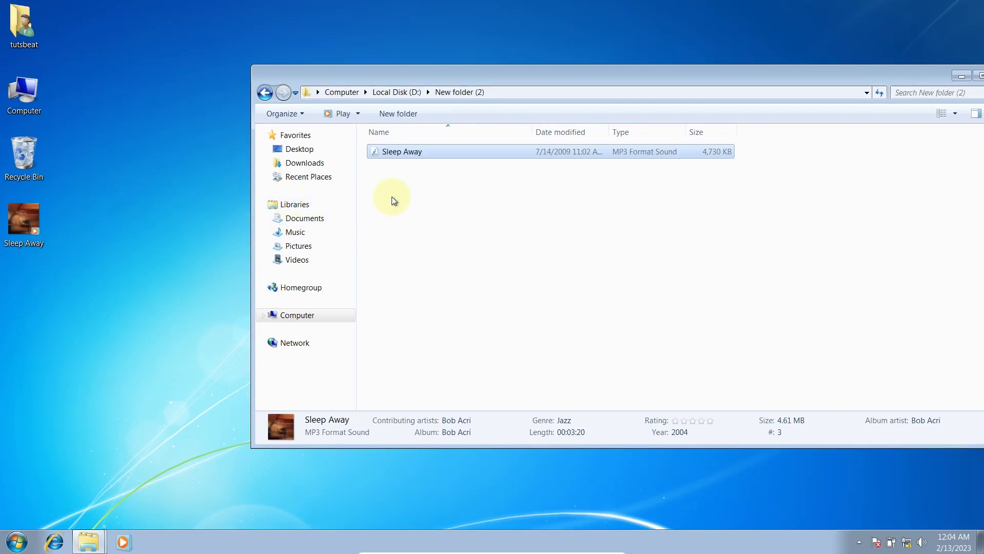
right_click(417, 153)
click(394, 167)
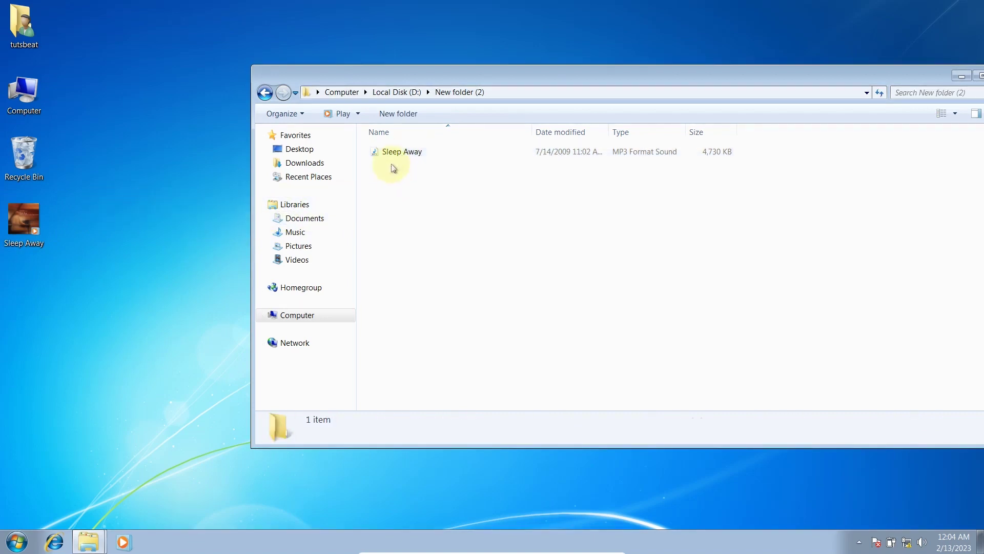
click(392, 152)
key(Delete)
key(Return)
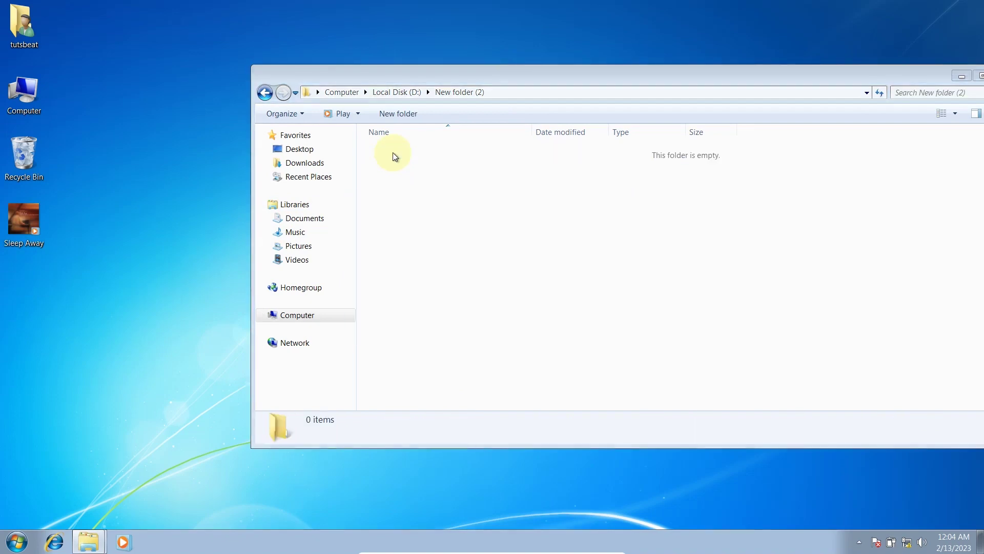
- Return to Local Disk (D:) and permanently delete Sleep Away from the desktop, bypassing the Recycle Bin
click(407, 93)
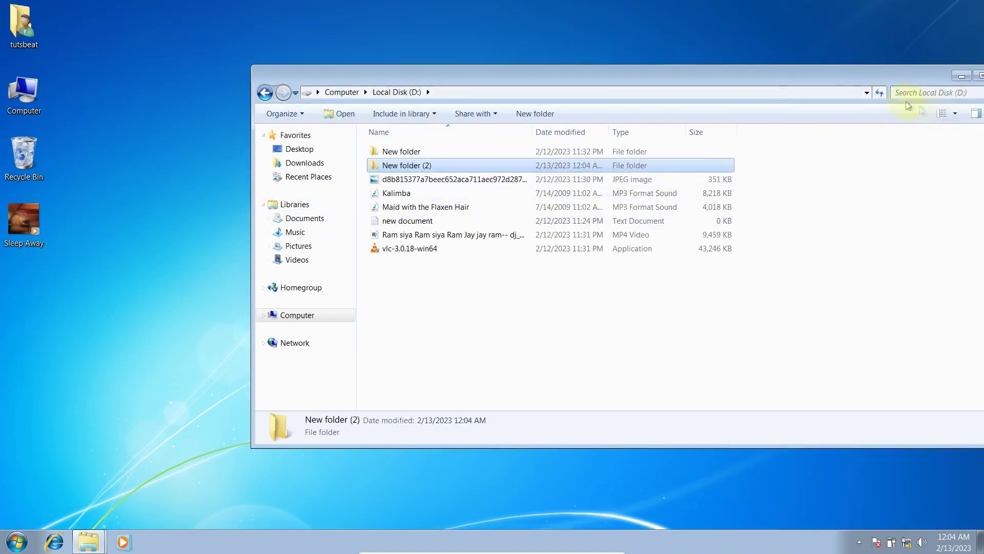
click(34, 214)
key(shift+Delete)
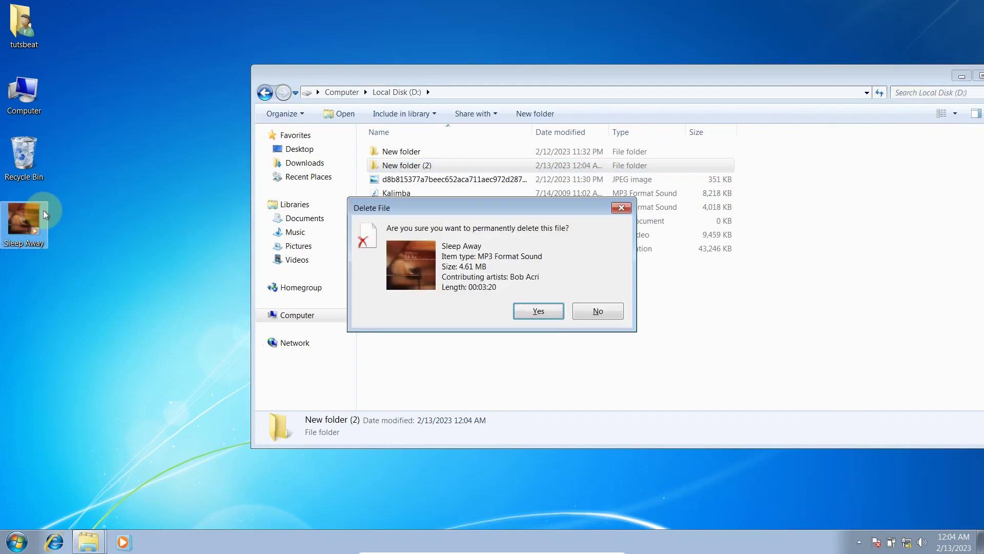
key(Return)
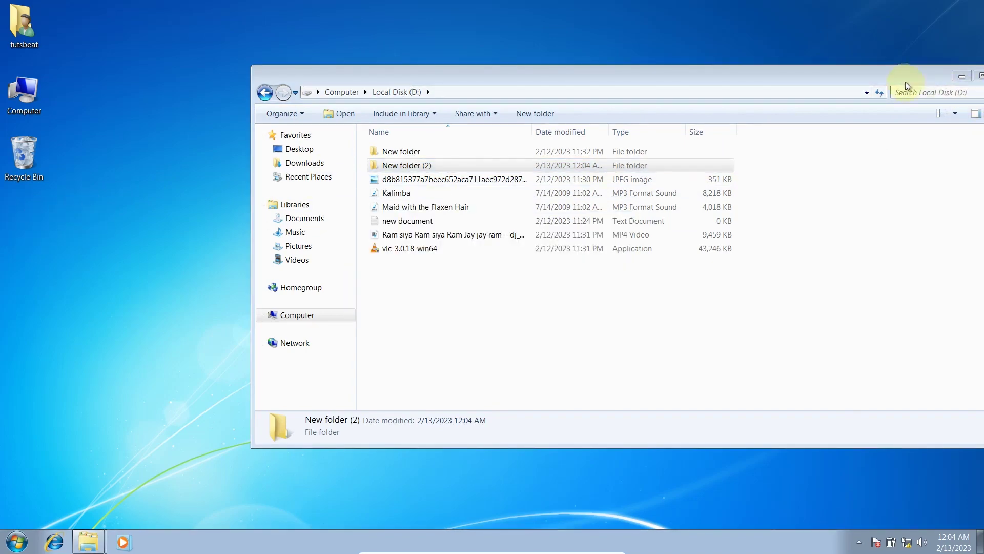
- Close the Local Disk (D:) window and view the desktop's Paste shortcut option without using it
drag(902, 85, 647, 88)
click(750, 79)
right_click(449, 131)
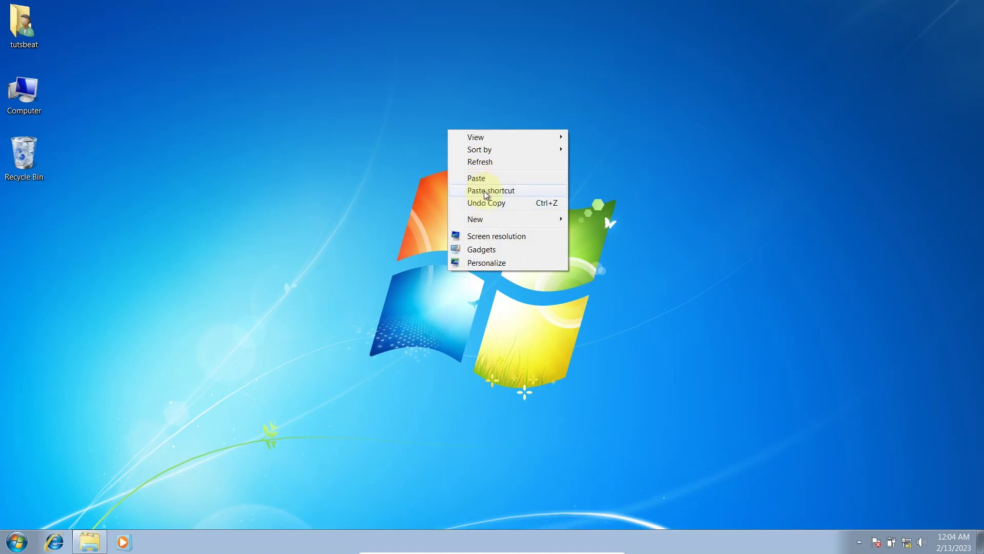
- Reopen the Computer window and open Local Disk (D:)
click(22, 100)
double_click(21, 100)
click(324, 167)
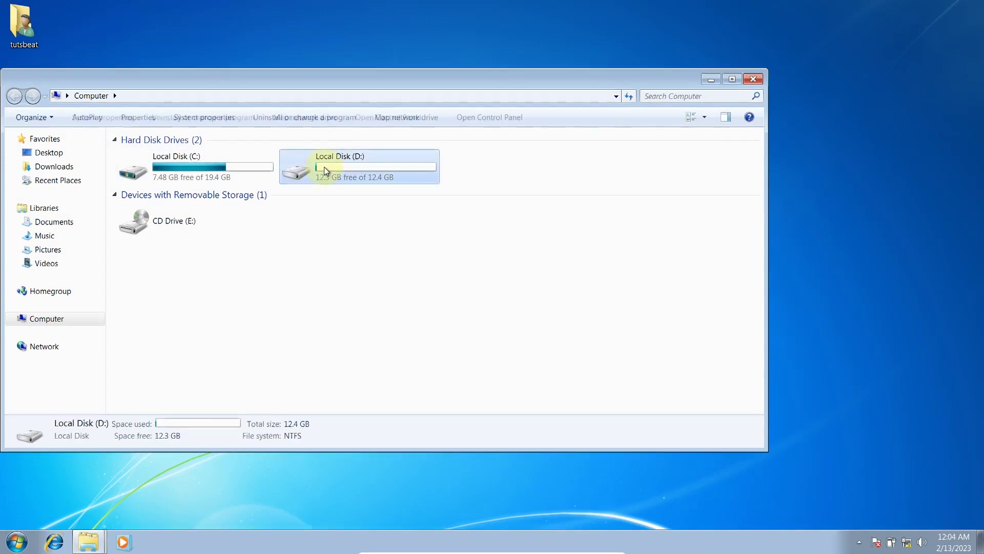
double_click(324, 167)
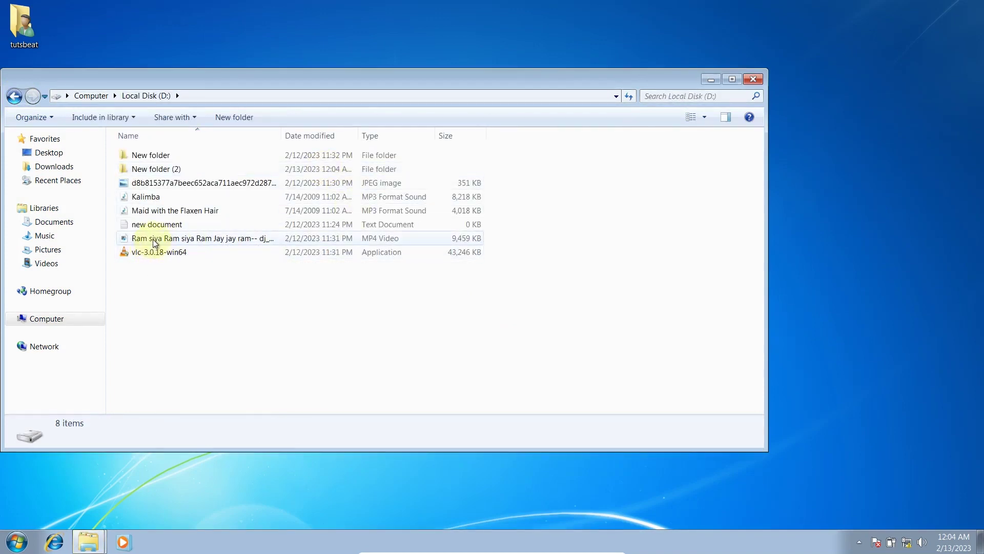
- Copy Kalimba from Local Disk (D:), move the window aside and paste the file onto the desktop as a shortcut
click(156, 199)
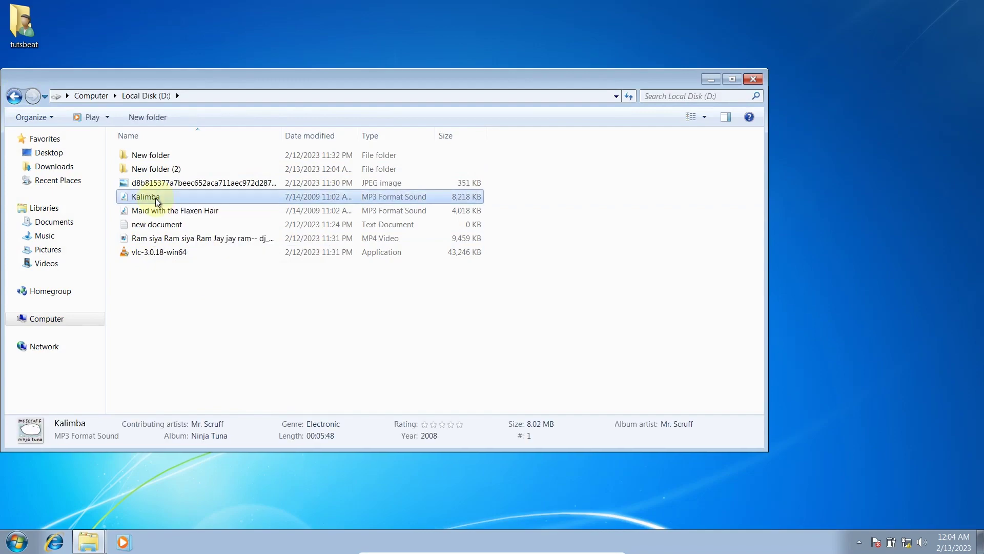
right_click(160, 197)
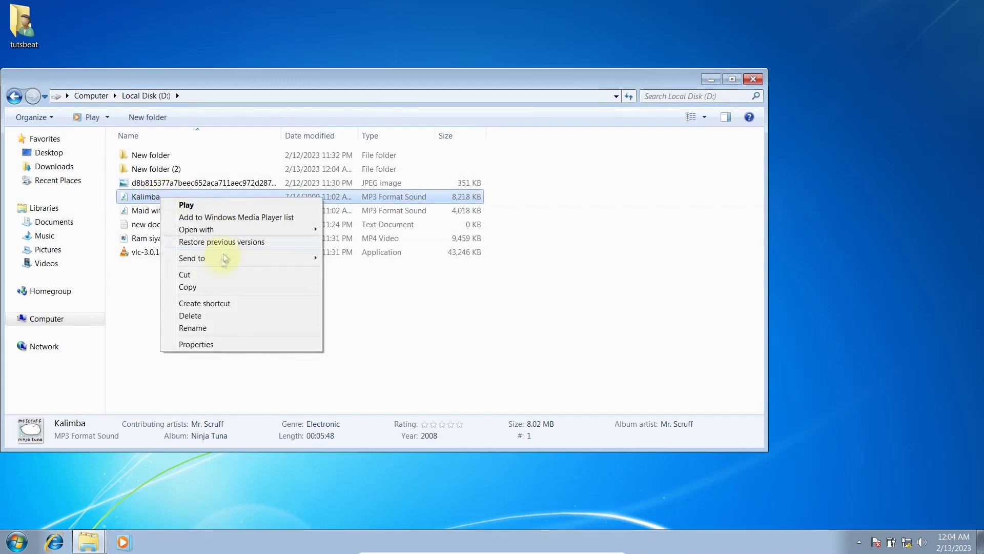
click(187, 287)
drag(253, 82, 586, 109)
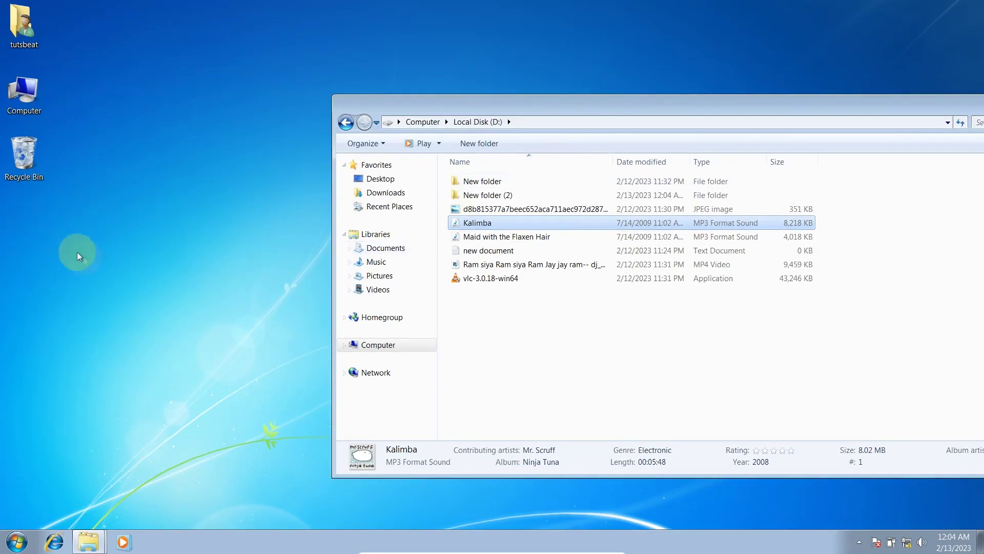
right_click(63, 222)
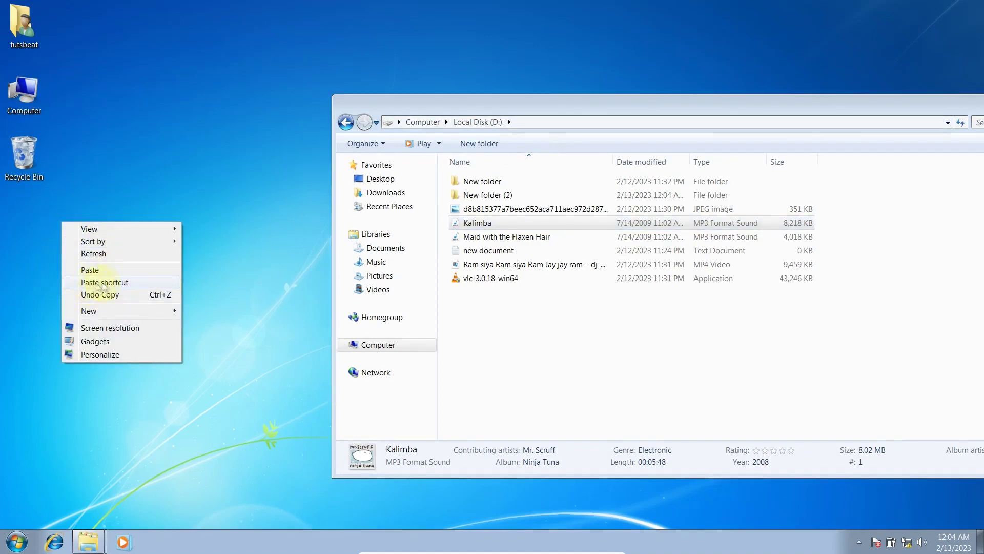
click(105, 283)
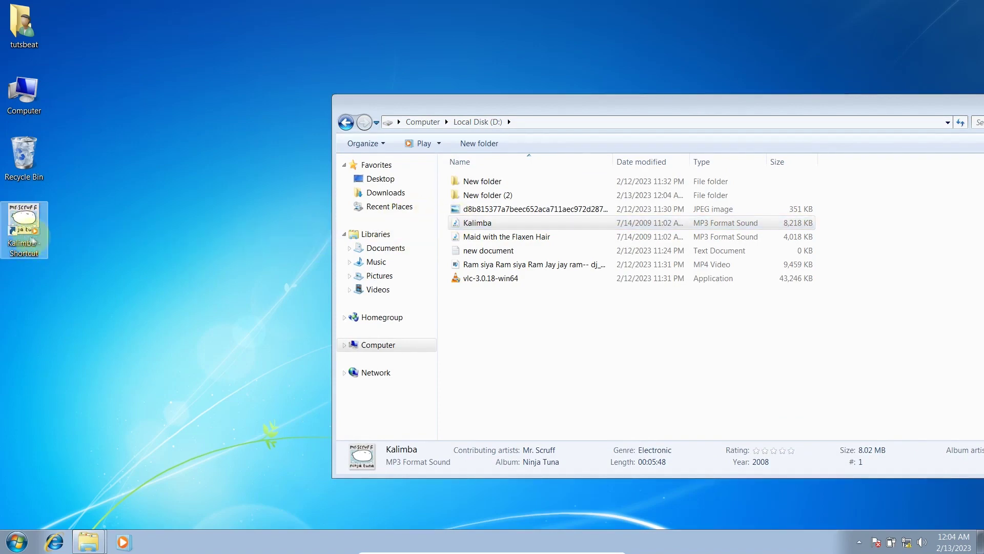
- Compare the desktop shortcut with the original Kalimba file and view the shortcut's properties, including its target path
click(237, 237)
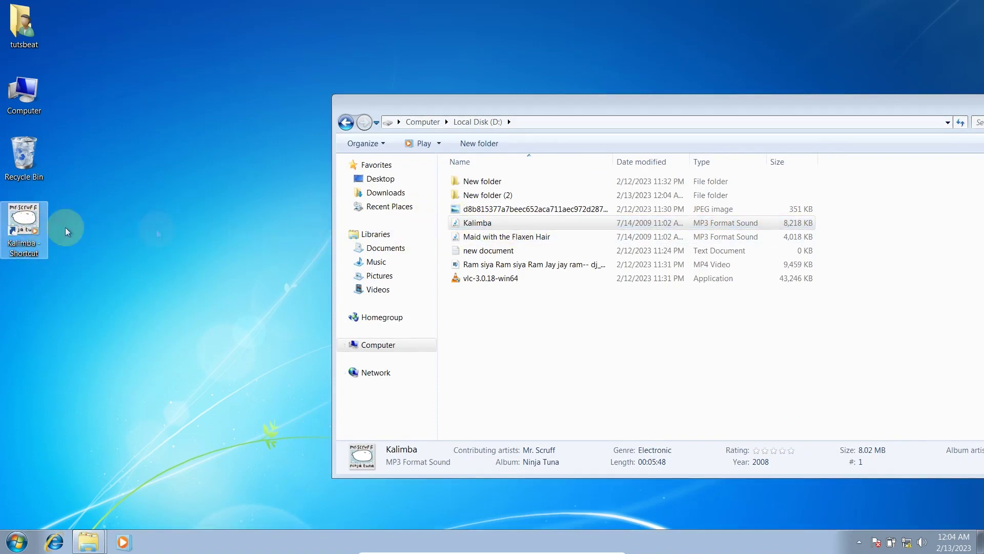
click(104, 233)
click(23, 220)
click(505, 223)
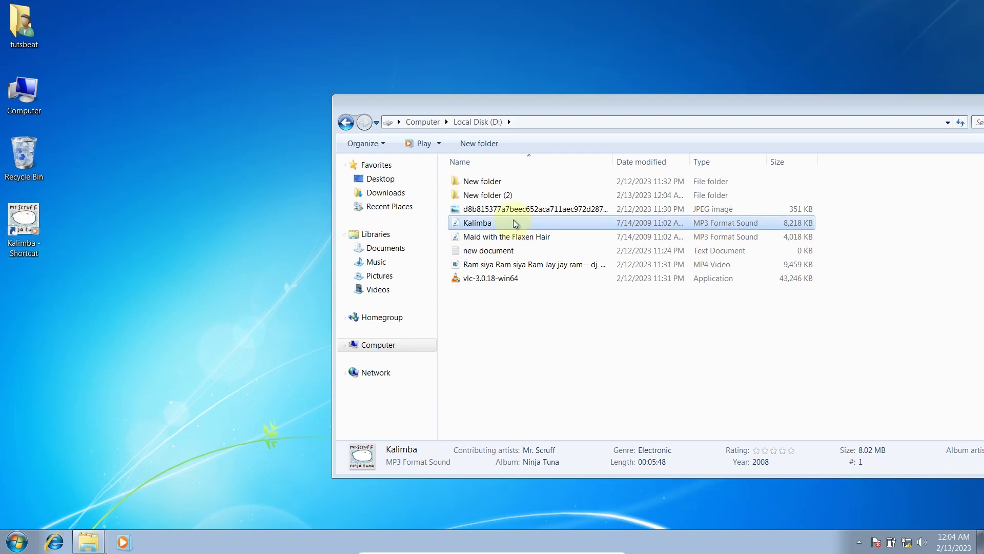
click(99, 231)
click(25, 220)
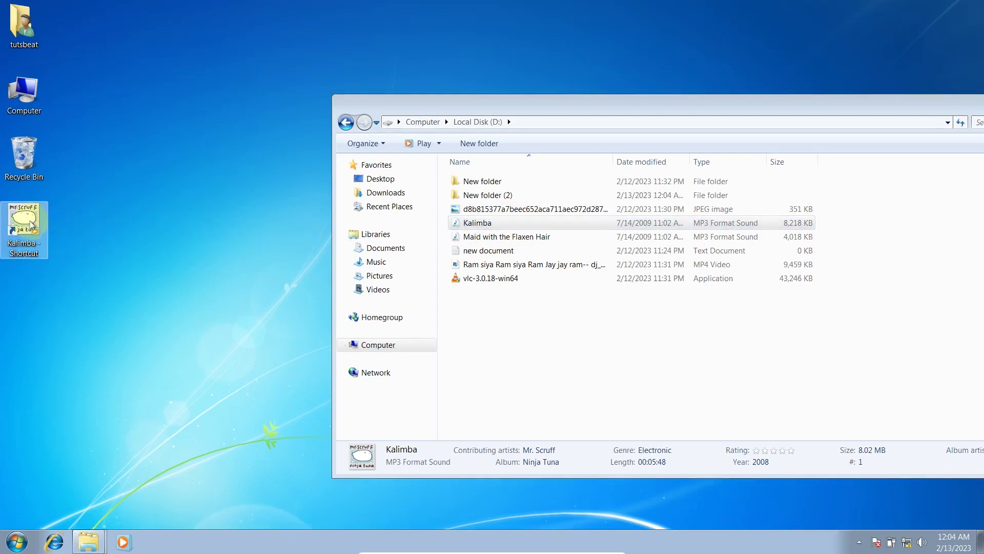
right_click(27, 219)
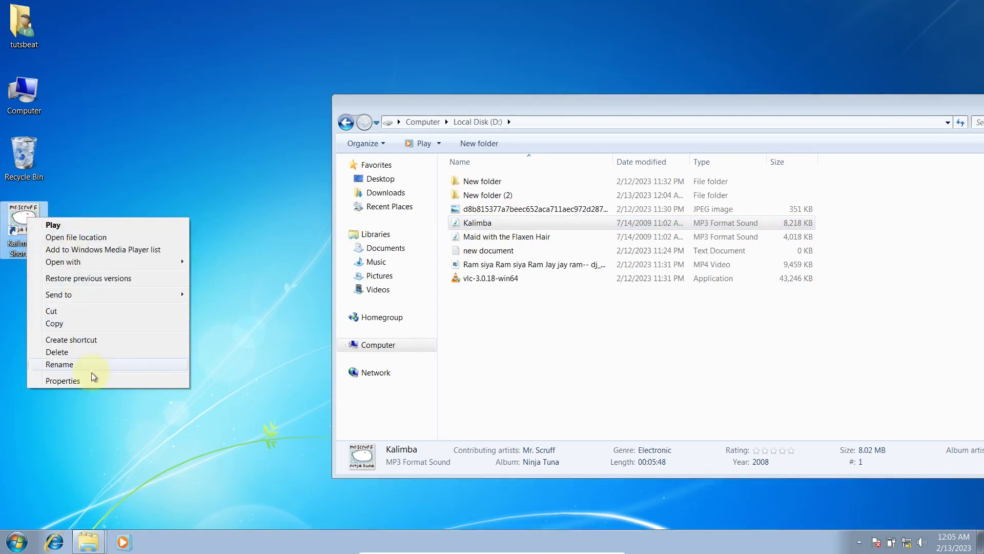
click(79, 381)
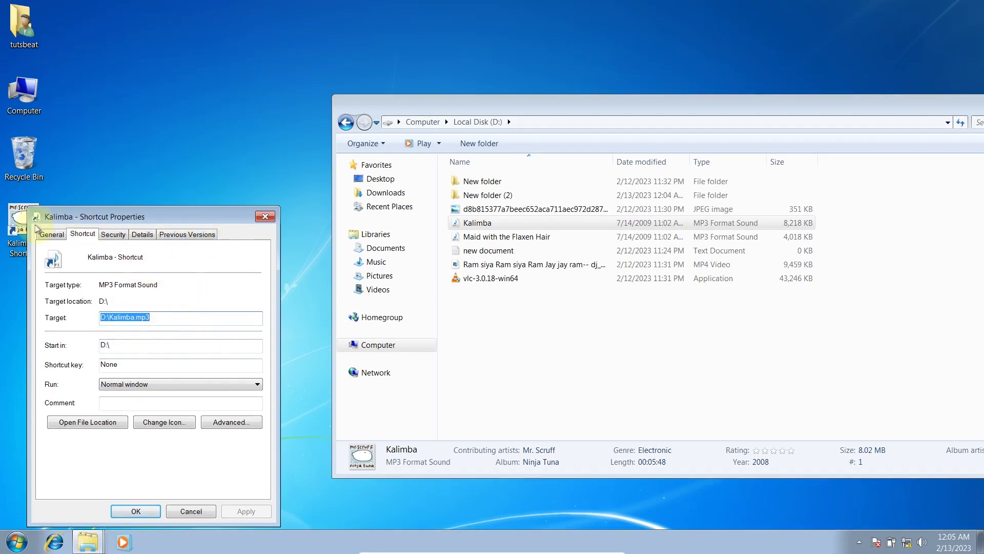
click(266, 218)
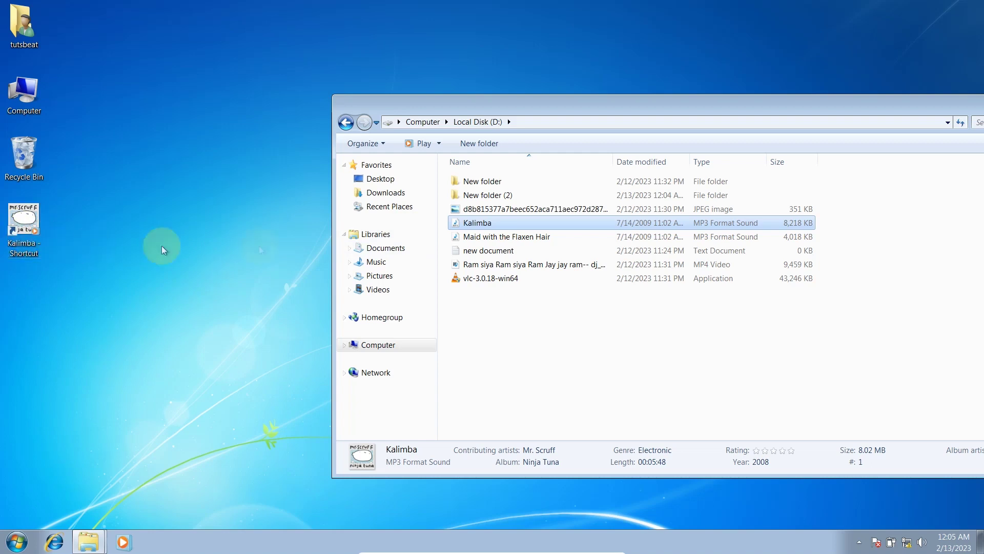
- Copy the Kalimba file itself directly from Local Disk (D:) onto the desktop and delete the Kalimba shortcut
drag(455, 228, 97, 324)
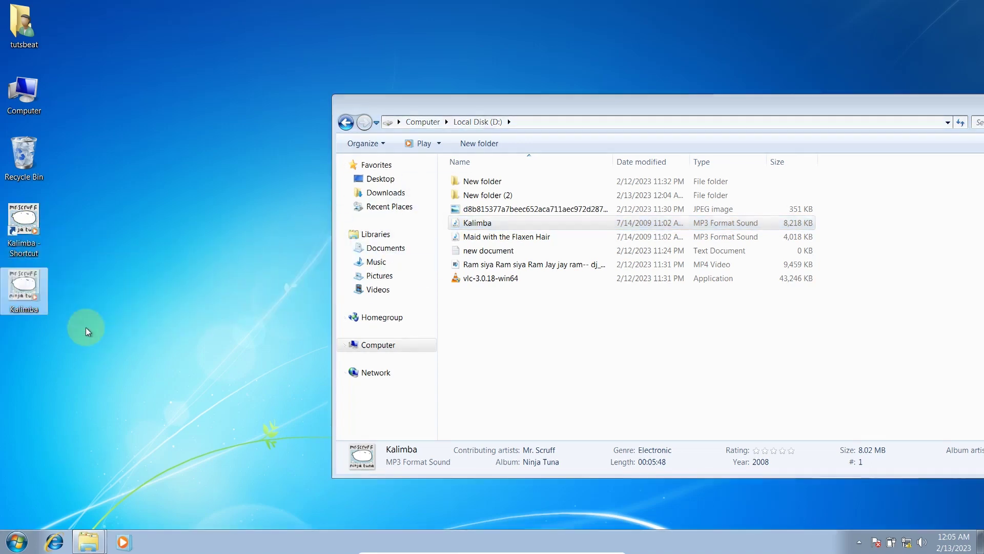
click(16, 238)
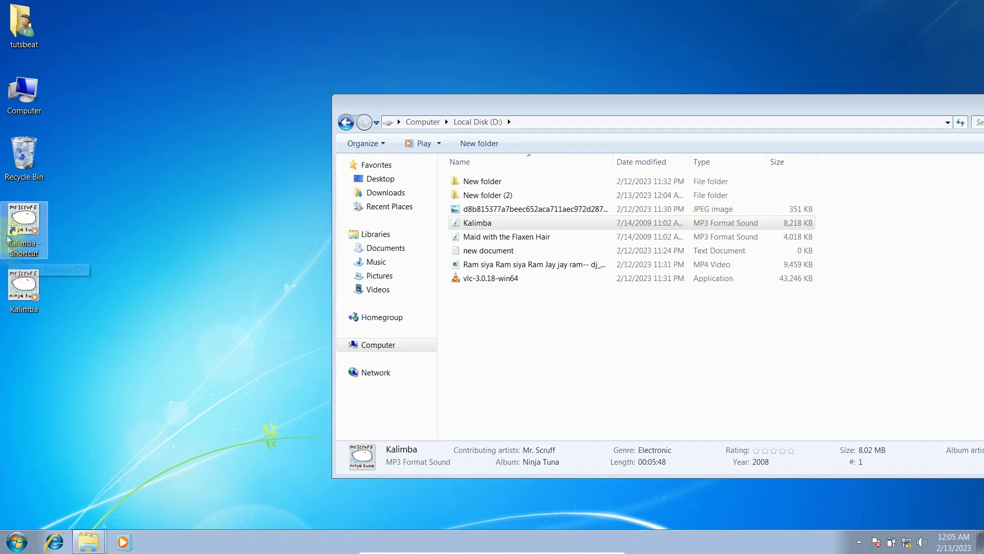
key(Delete)
key(Return)
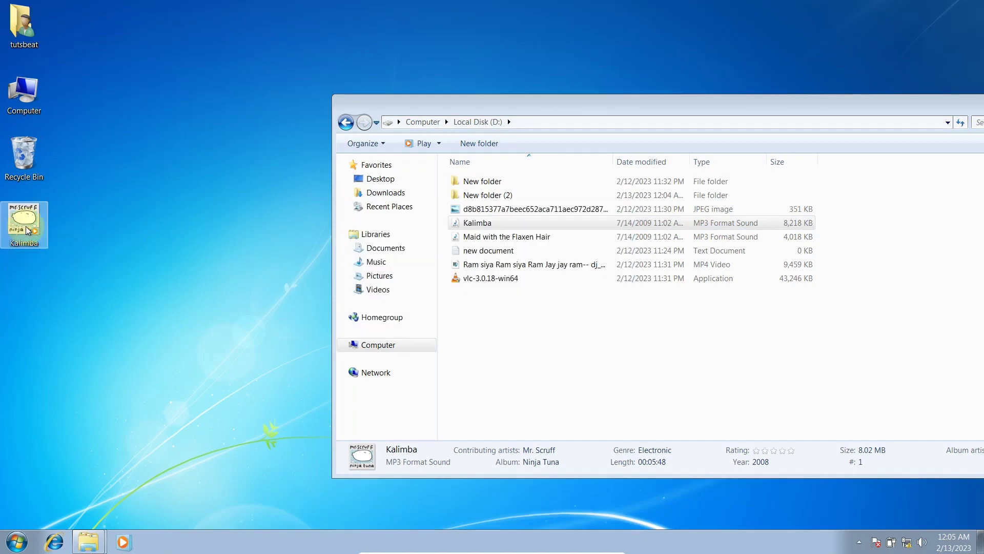
right_click(101, 191)
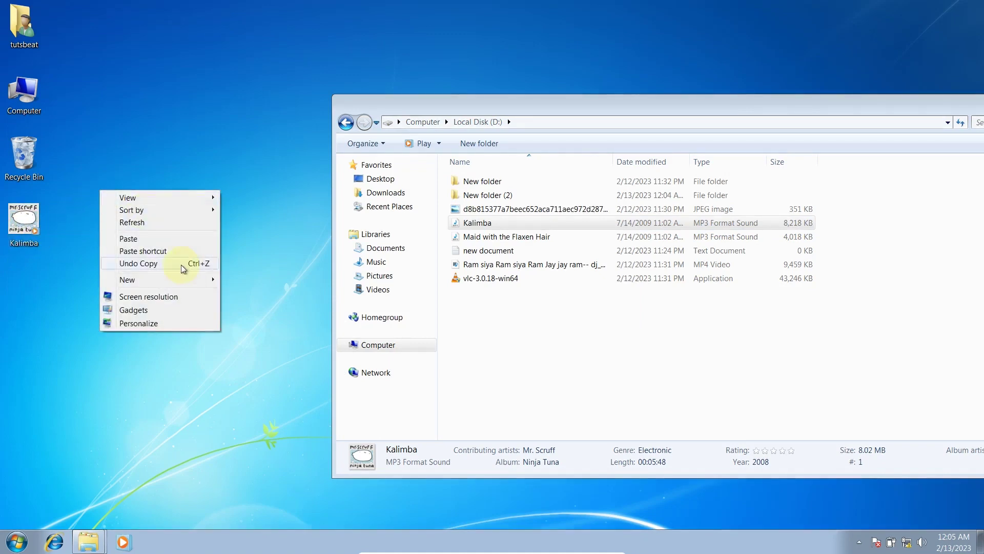
click(23, 225)
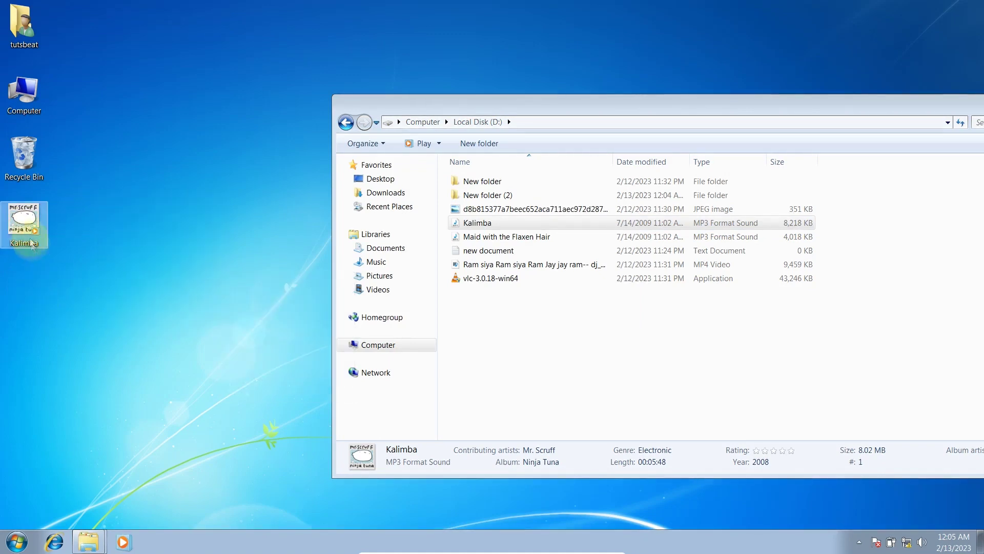
drag(26, 229, 528, 343)
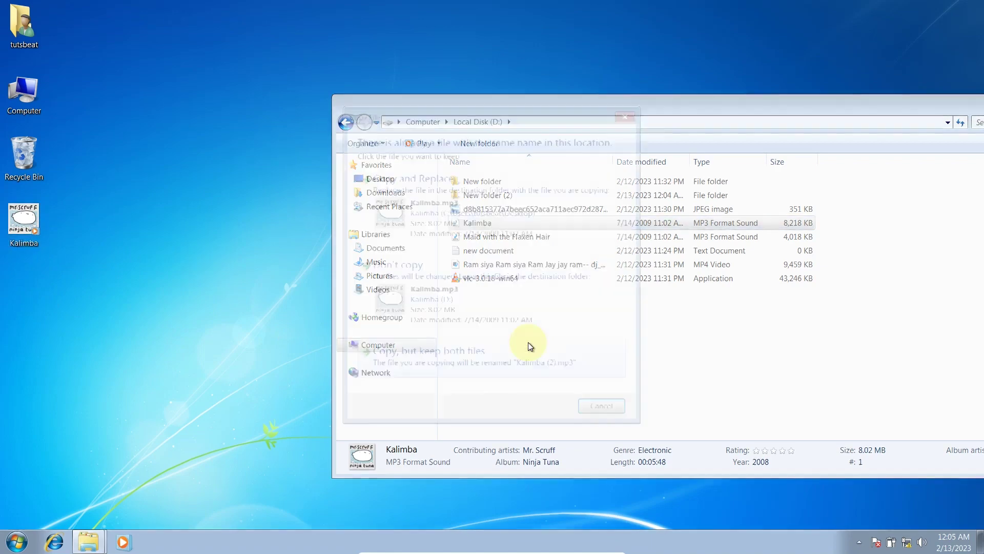
click(625, 117)
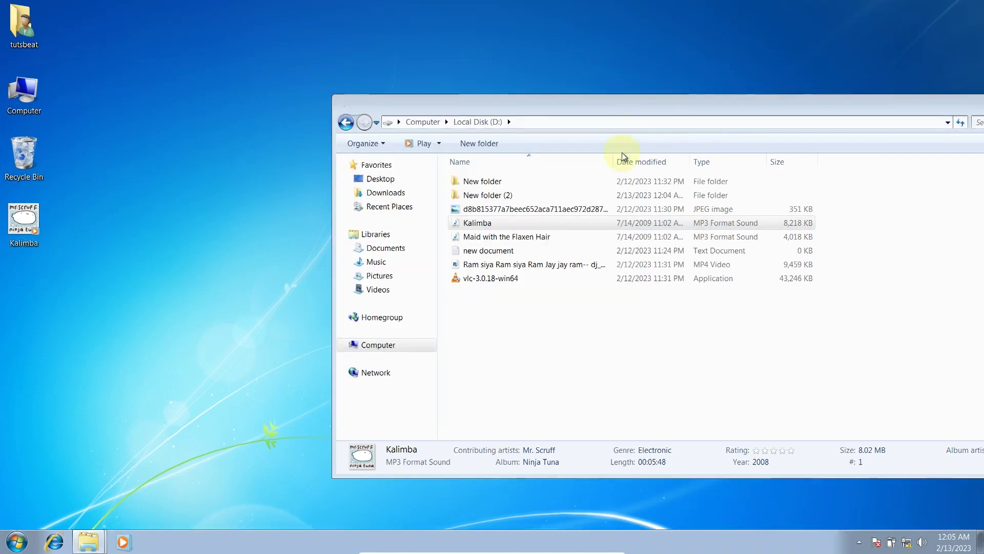
- Permanently delete the Kalimba file from the desktop, bypassing the Recycle Bin
click(36, 228)
key(shift+Delete)
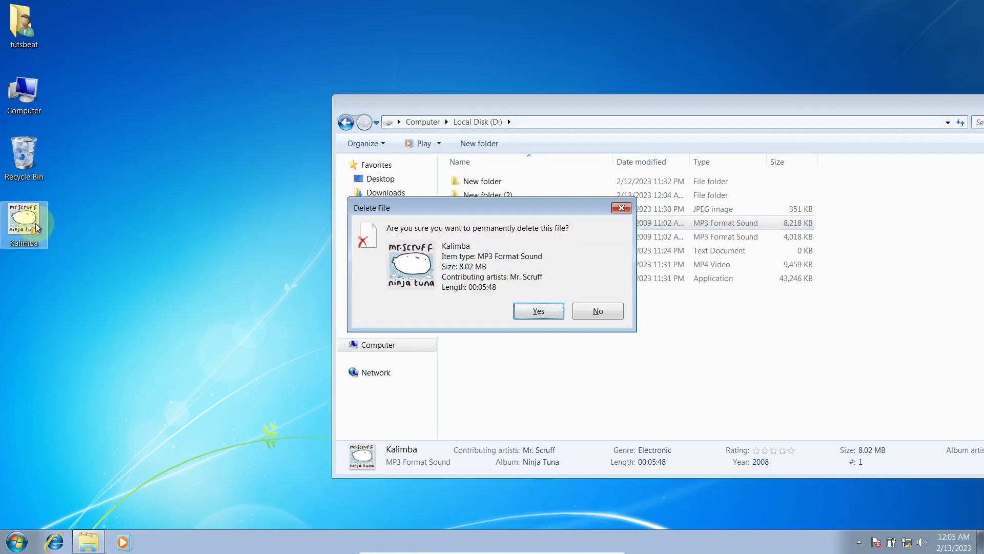
key(Return)
- Copy Kalimba from Local Disk (D:) through the clipboard and paste a full copy onto the desktop
click(464, 223)
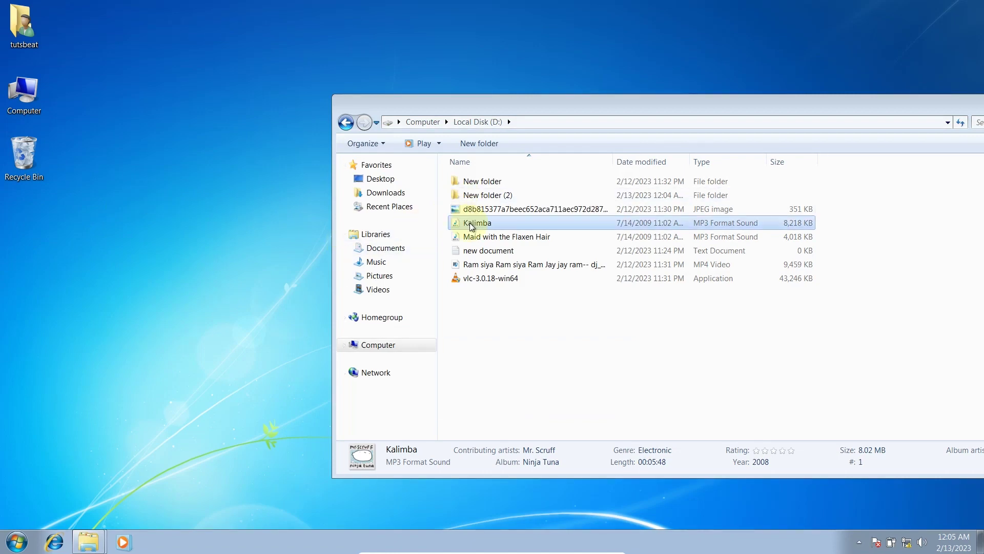
right_click(469, 223)
click(506, 315)
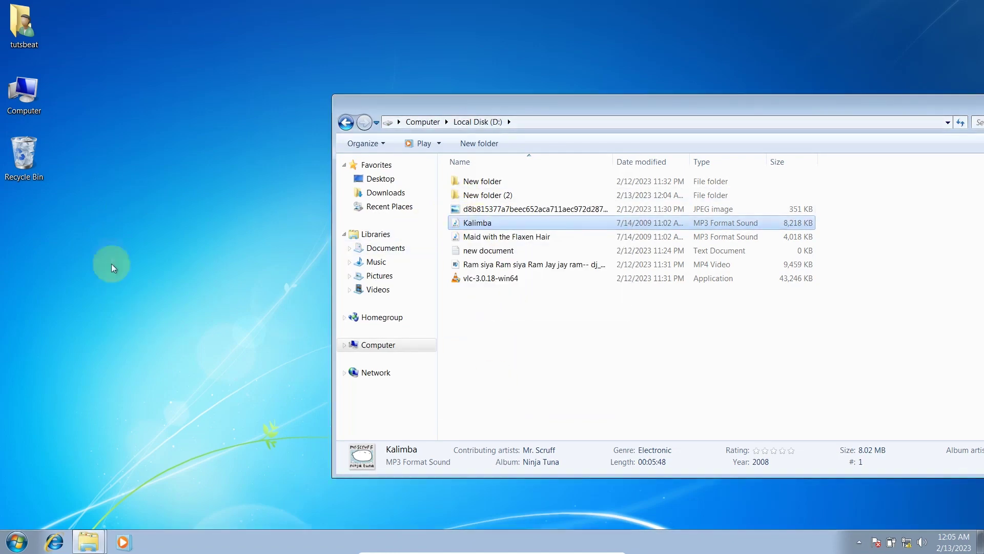
right_click(95, 211)
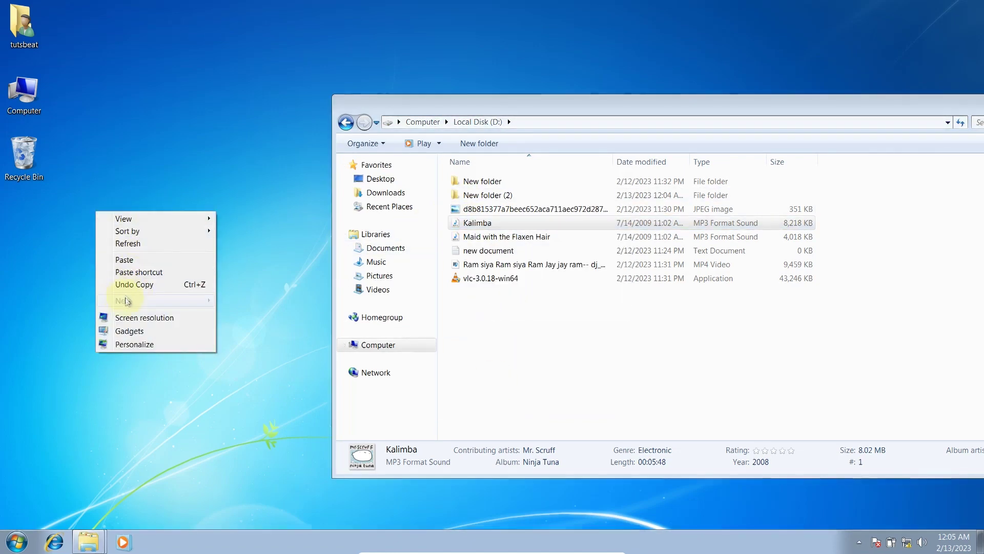
click(124, 260)
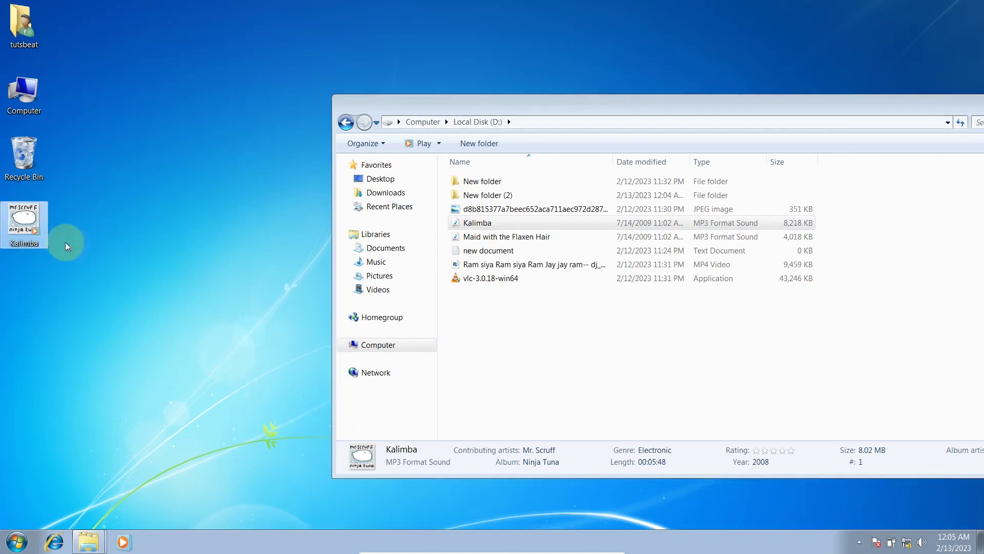
- Undo the last copy from the desktop's context options and confirm permanently deleting the pasted Kalimba file
right_click(161, 165)
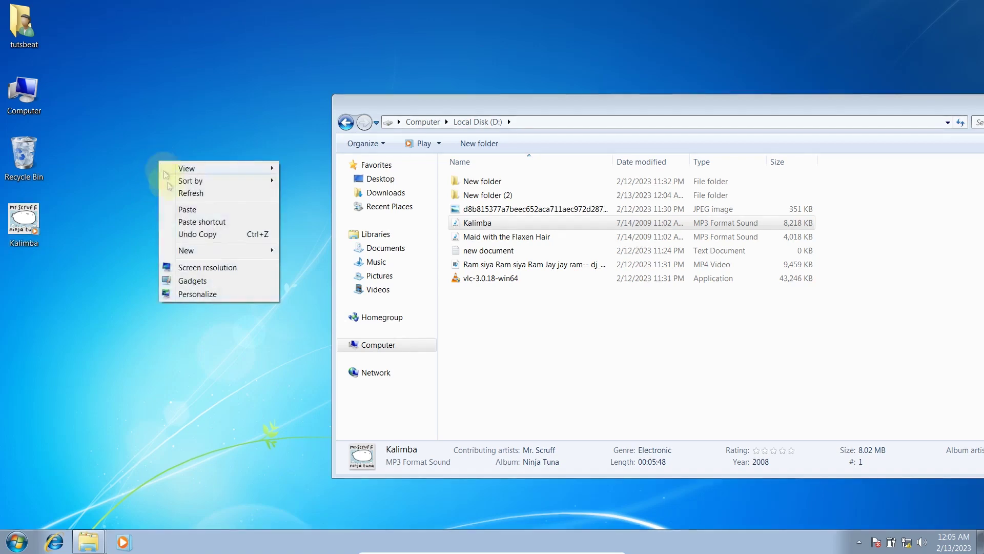
click(187, 237)
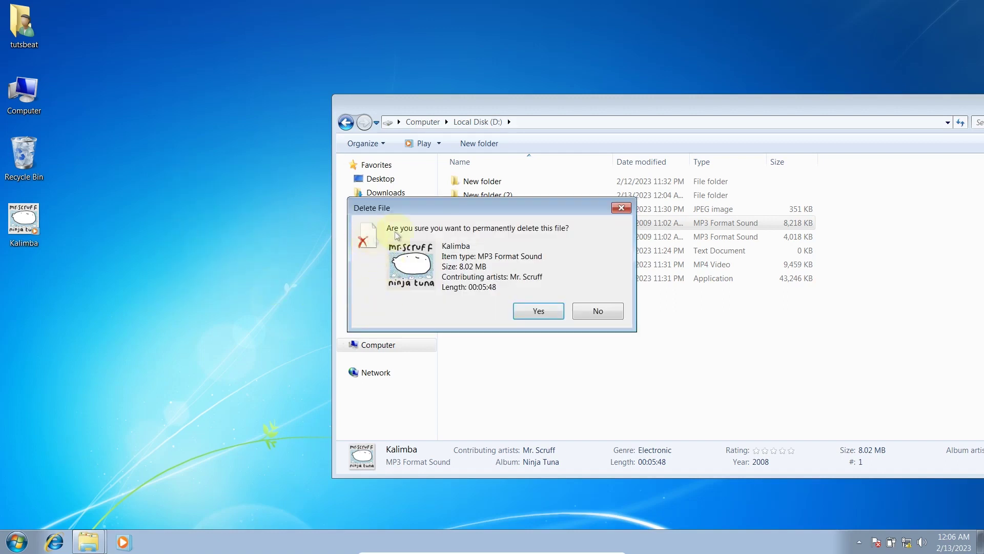
click(536, 311)
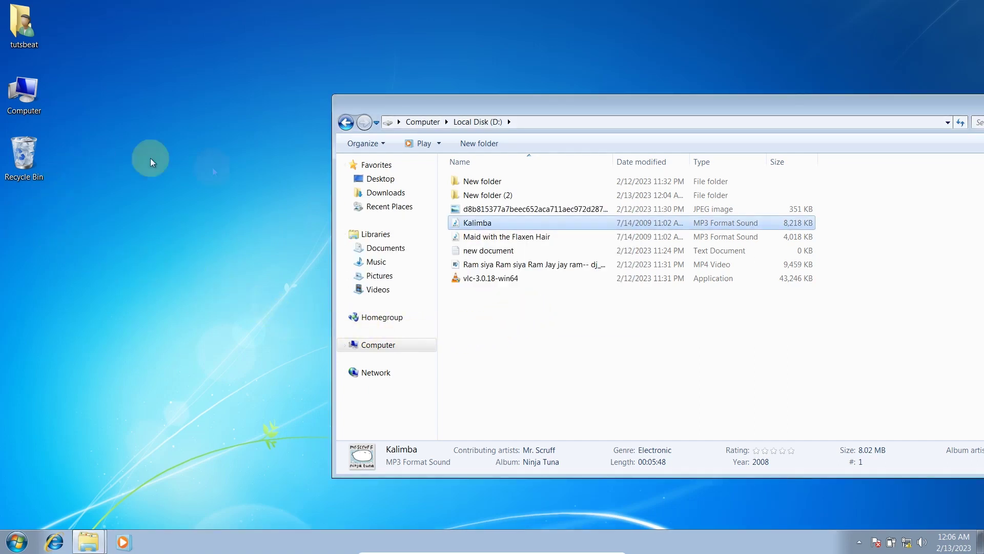
- Create a new folder on the desktop with its default name and refresh the desktop
right_click(173, 220)
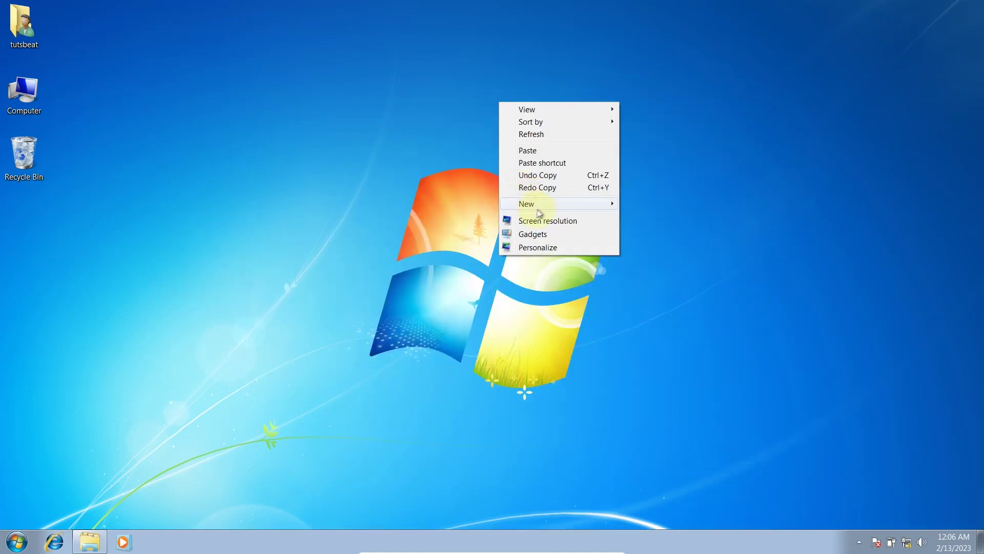
mouse_move(542, 210)
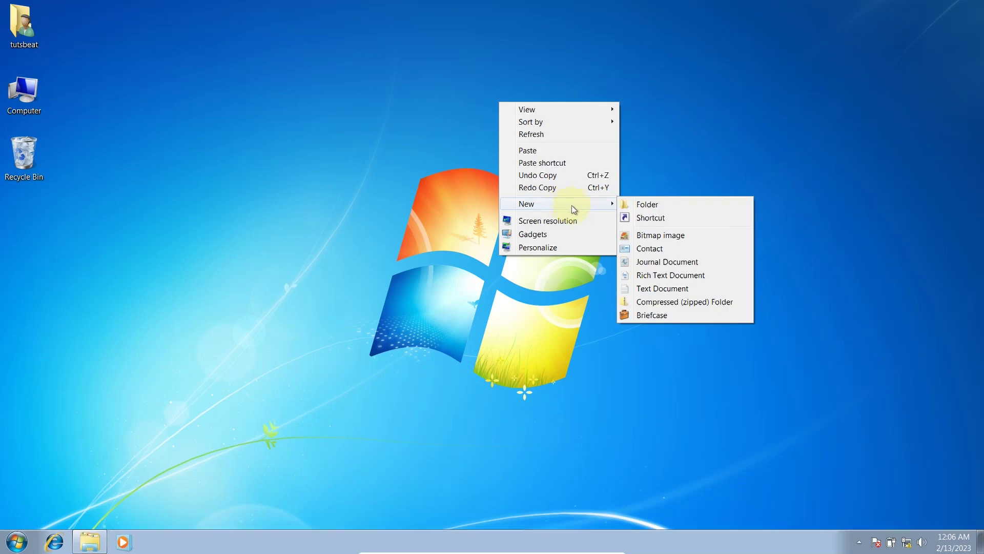
click(637, 204)
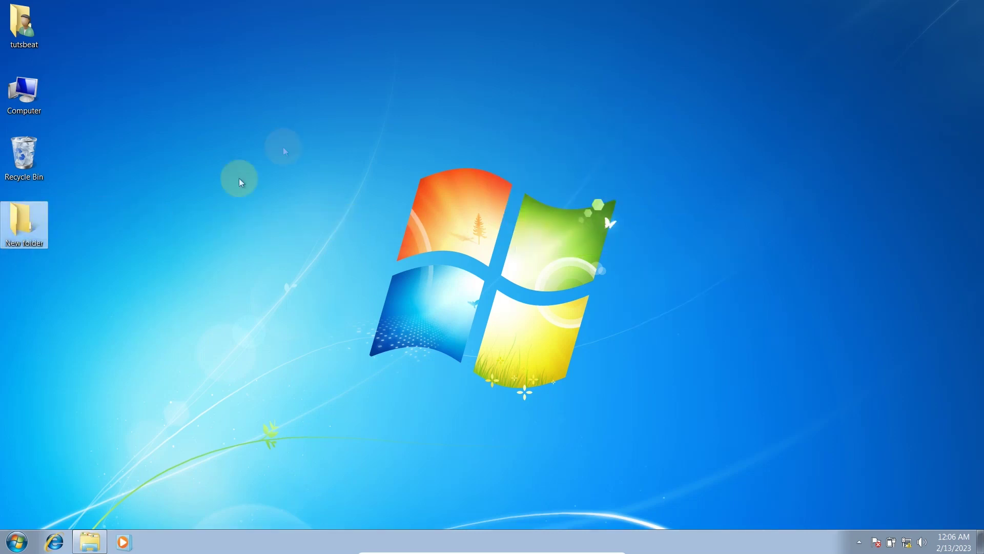
right_click(297, 119)
click(312, 149)
right_click(230, 147)
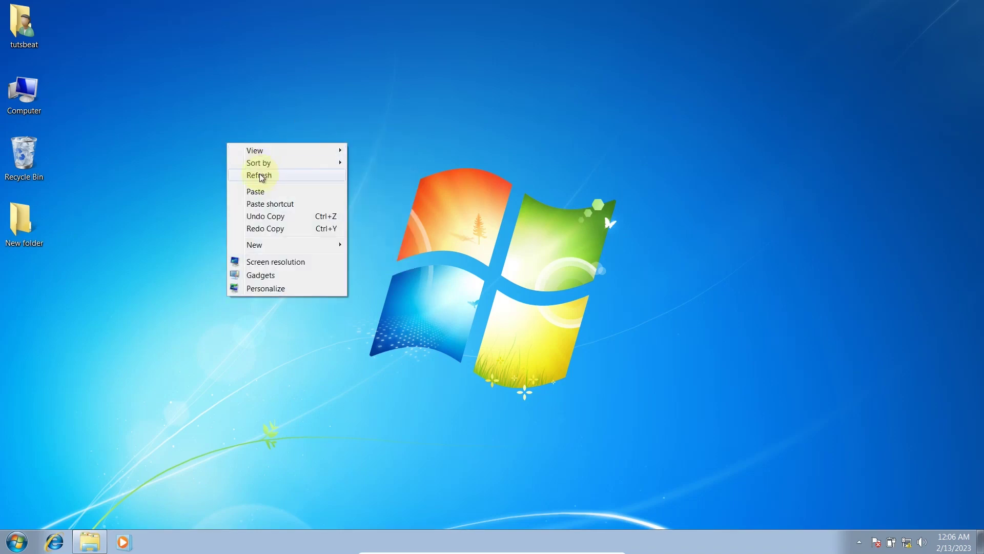
click(260, 176)
- Open the desktop's Screen Resolution settings, choose 1280 × 720 and apply it
right_click(235, 135)
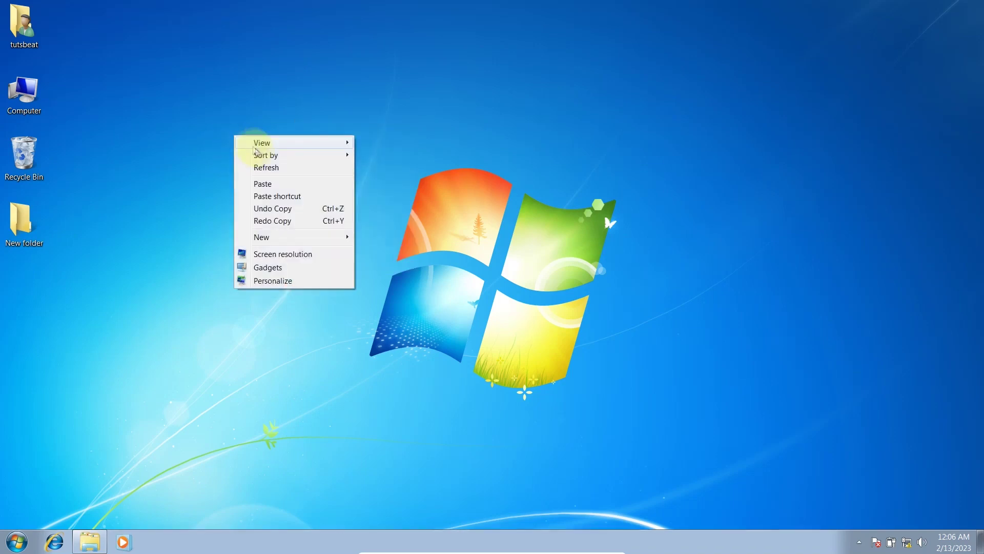
mouse_move(291, 147)
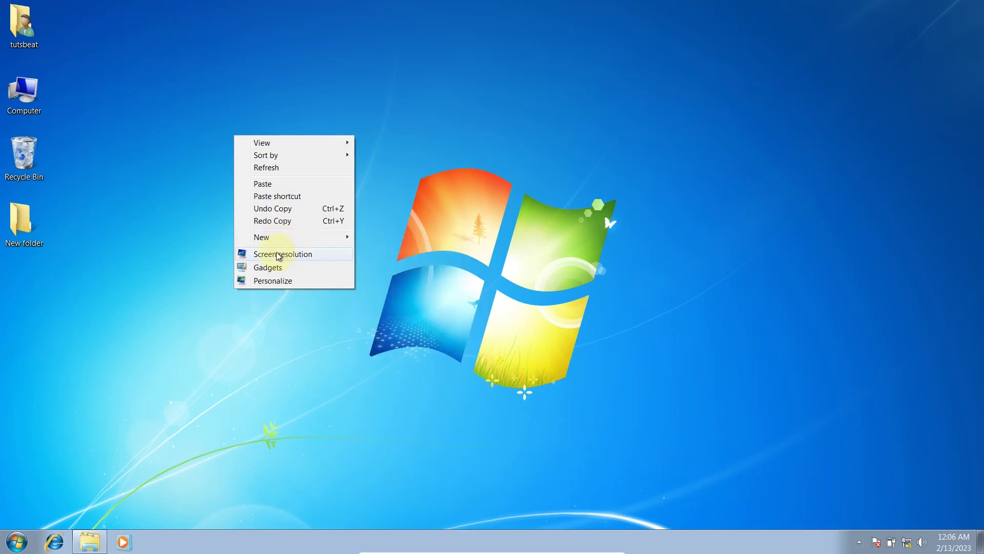
click(277, 255)
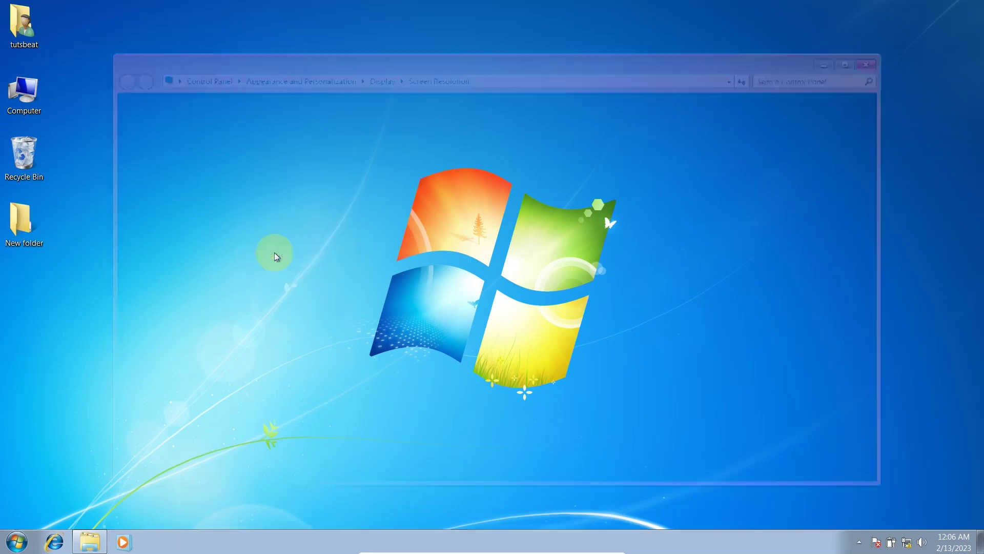
click(428, 244)
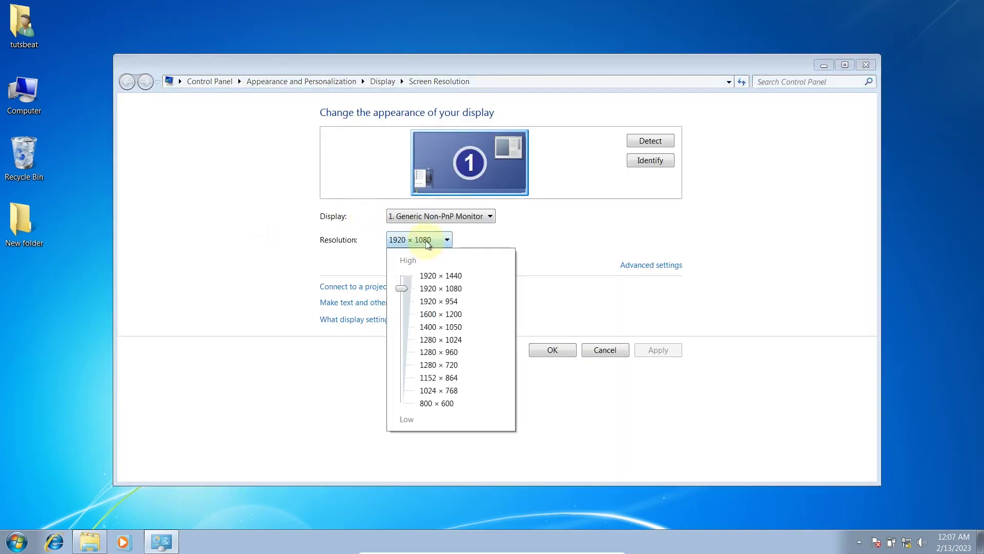
drag(408, 299, 404, 373)
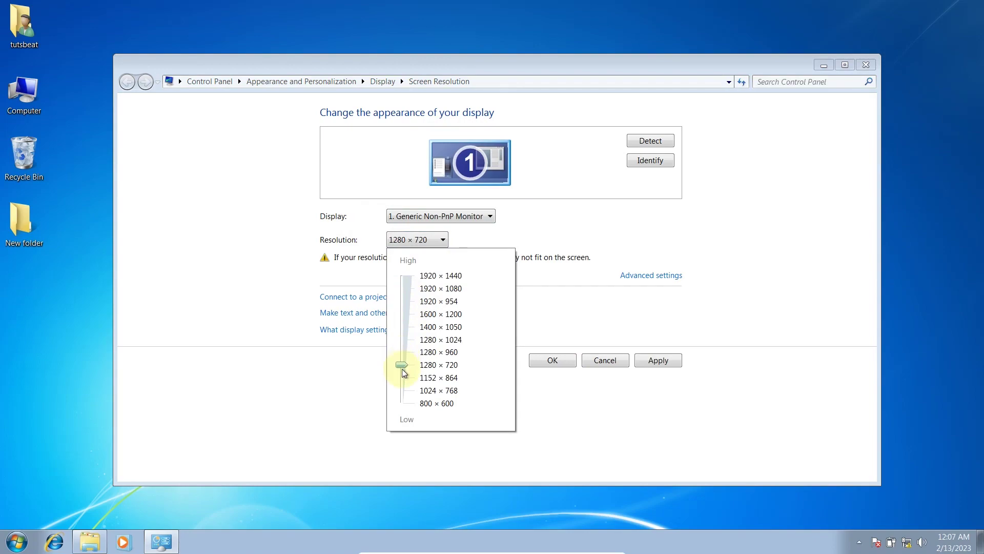
click(567, 389)
click(656, 362)
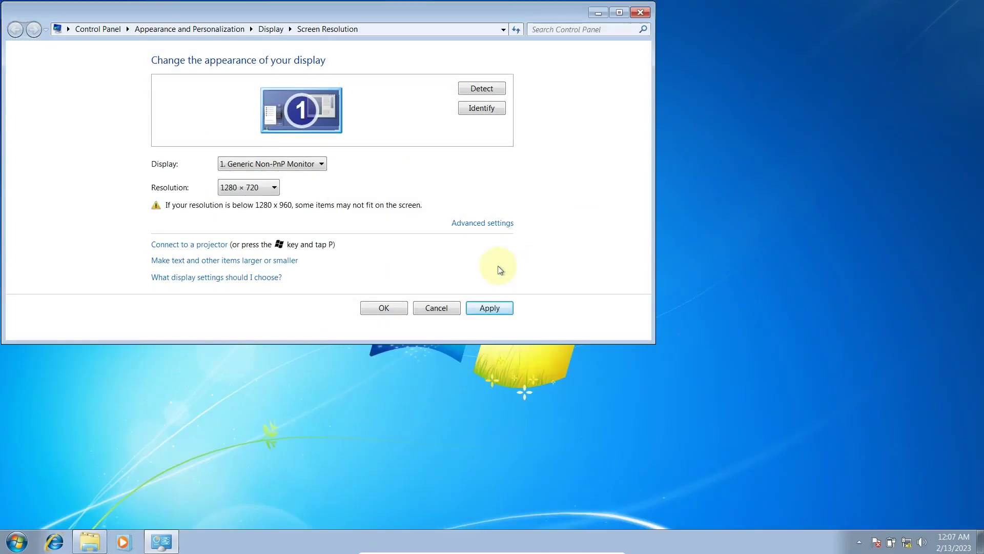
- Apply the lowest resolution, 800 × 600, and revert to the previous display settings
click(255, 186)
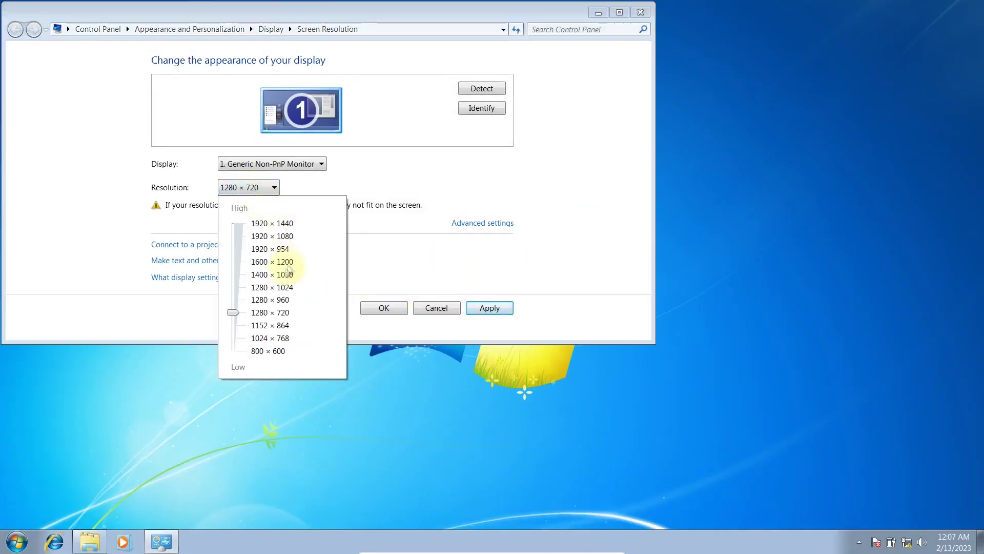
drag(231, 312, 233, 313)
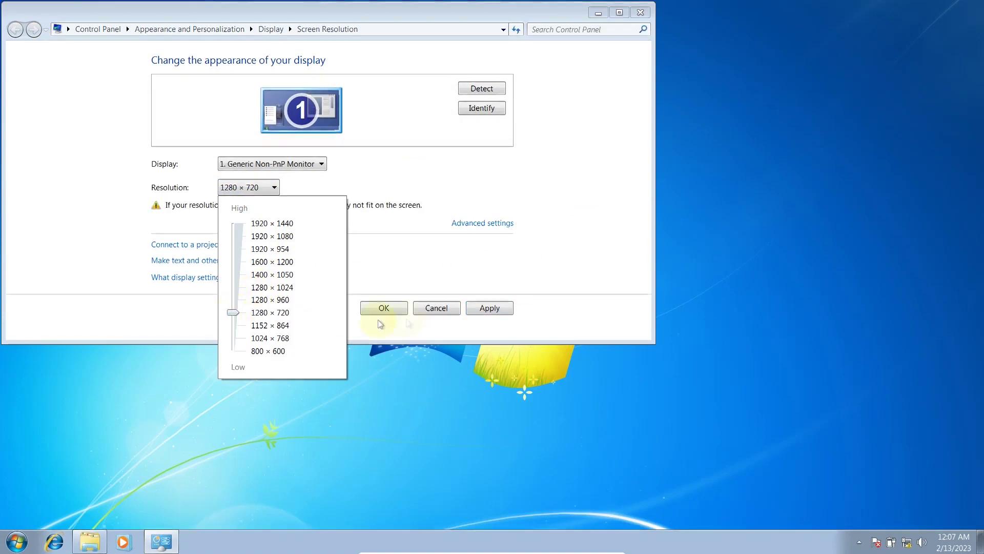
click(485, 307)
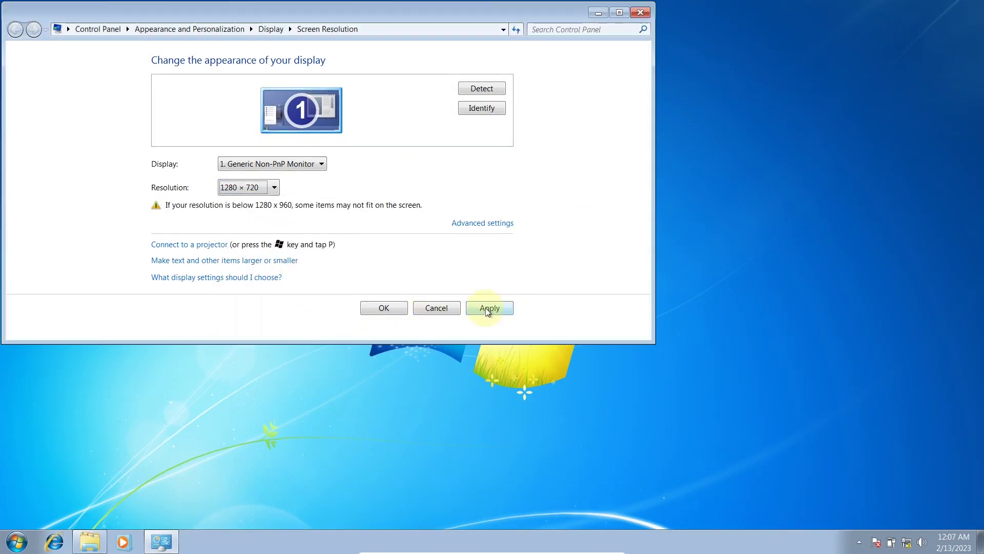
click(241, 189)
drag(232, 312, 232, 350)
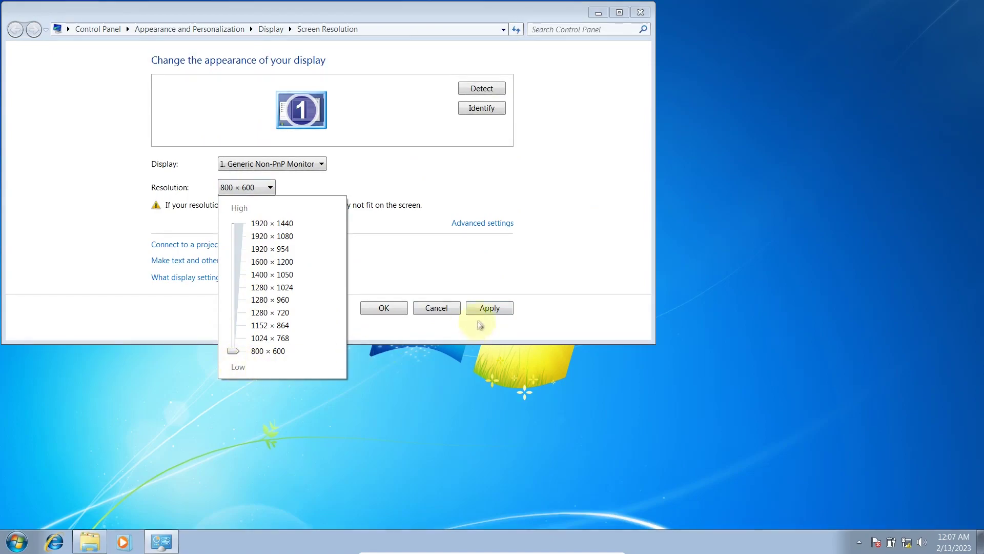
click(484, 307)
click(485, 308)
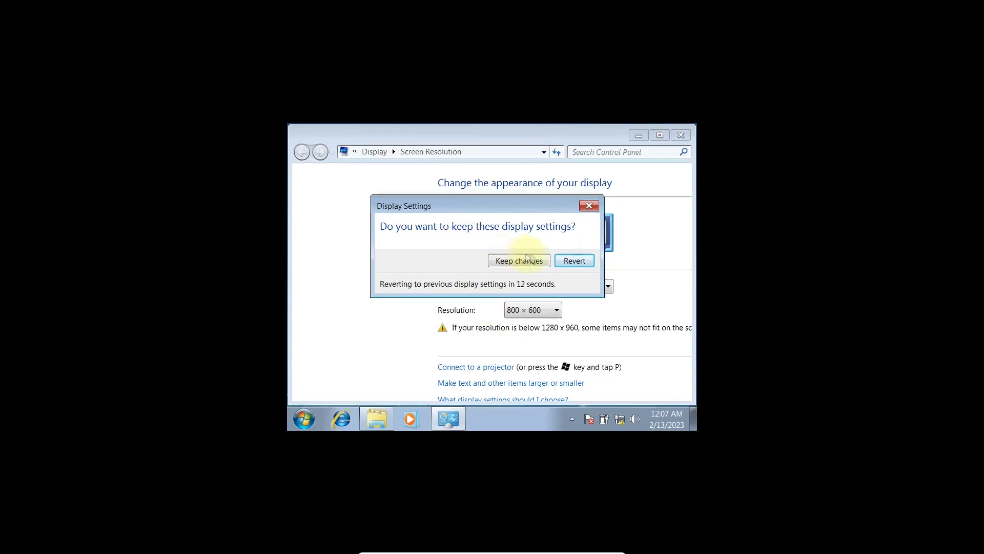
click(573, 262)
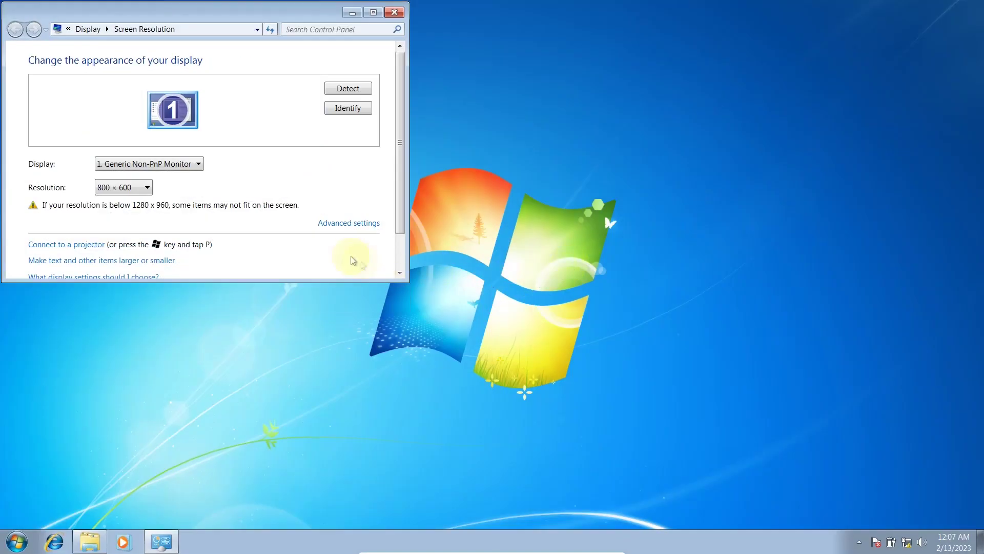
- Select 1920 × 1080 as the resolution and close the Screen Resolution window without applying it
click(145, 188)
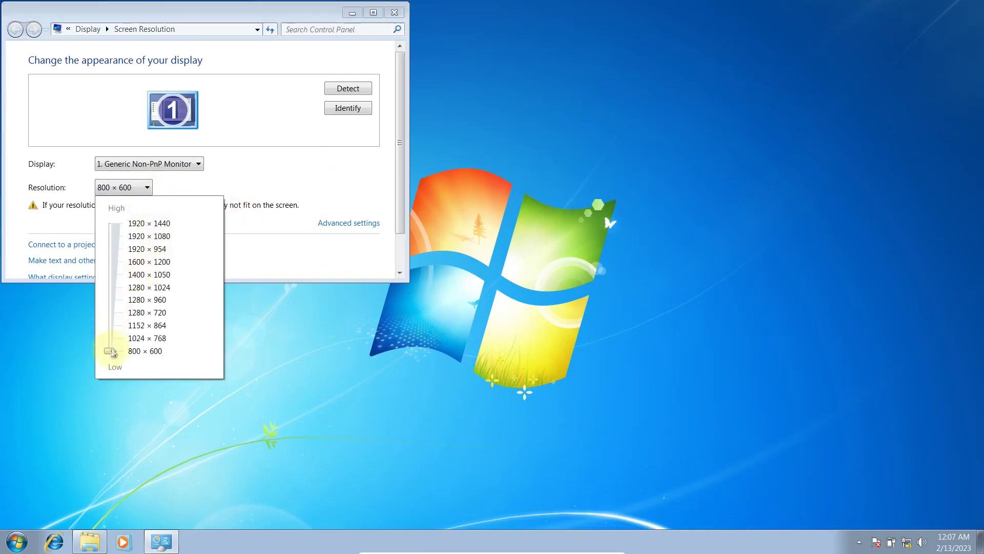
drag(113, 353, 120, 238)
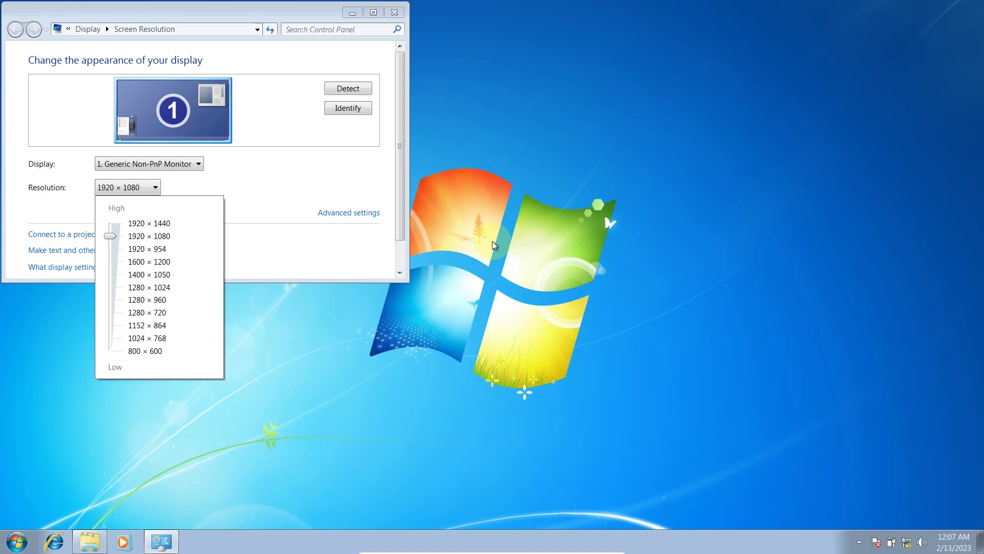
click(263, 242)
click(394, 12)
- Reopen the Screen Resolution settings, review the available resolutions and accept the current setting
right_click(384, 113)
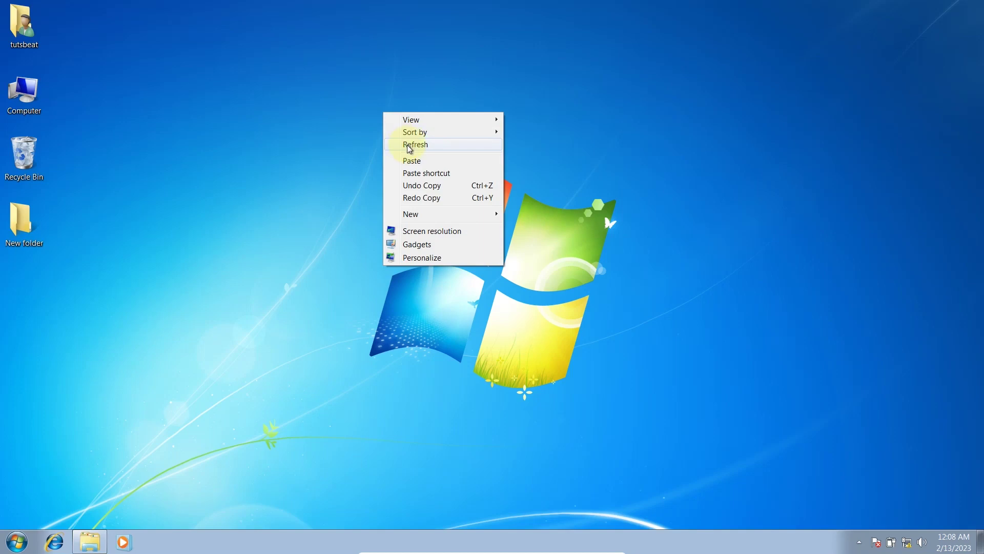
right_click(306, 159)
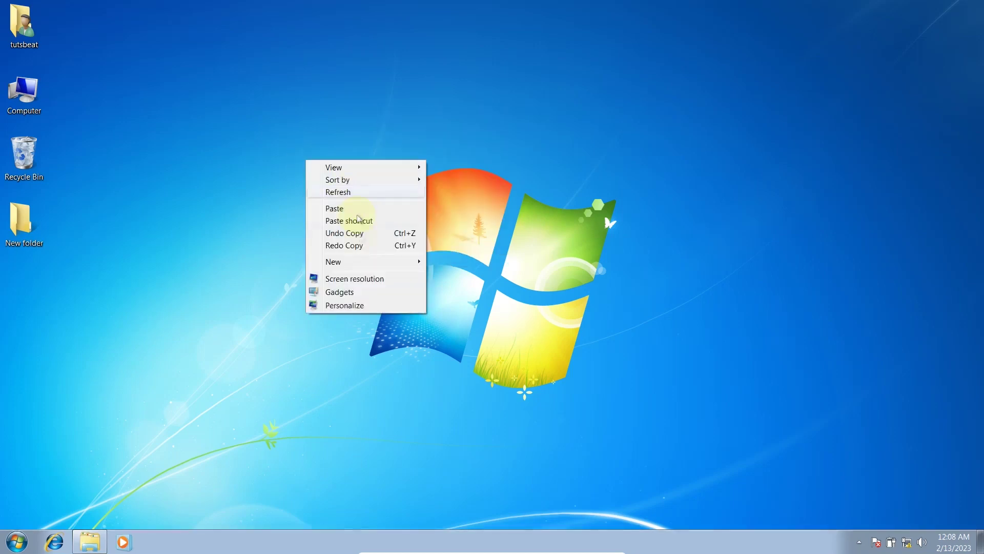
click(362, 280)
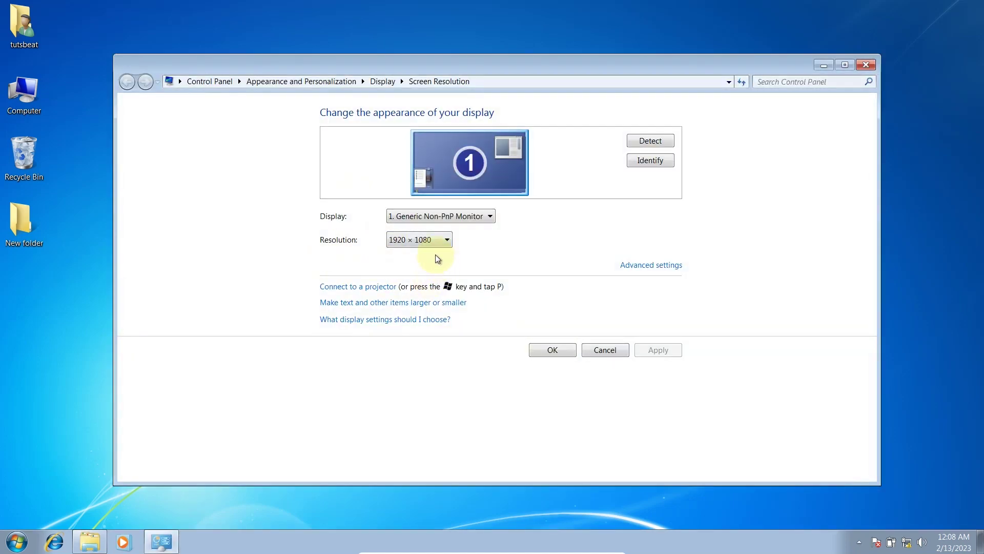
click(437, 239)
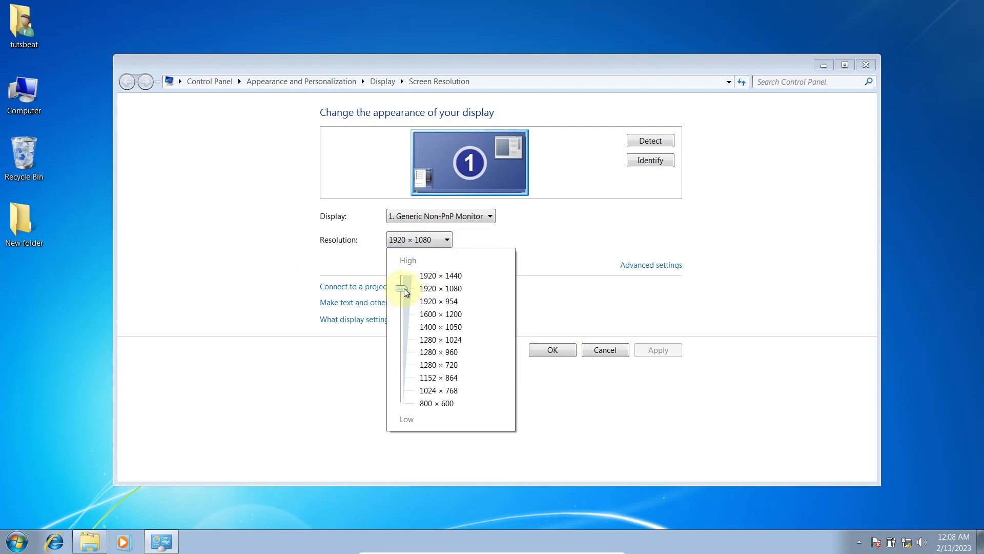
click(564, 269)
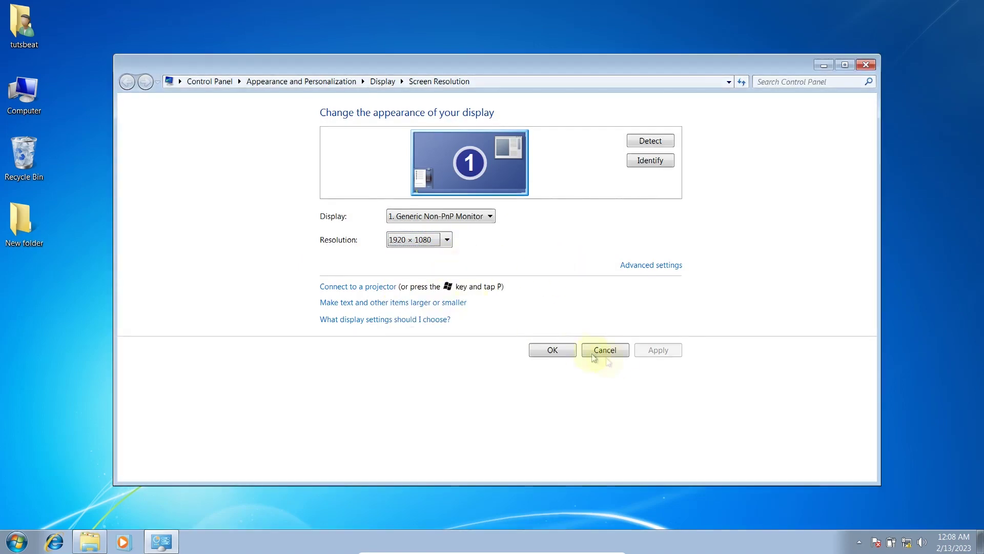
click(553, 350)
- Refresh the desktop through its context options
right_click(403, 205)
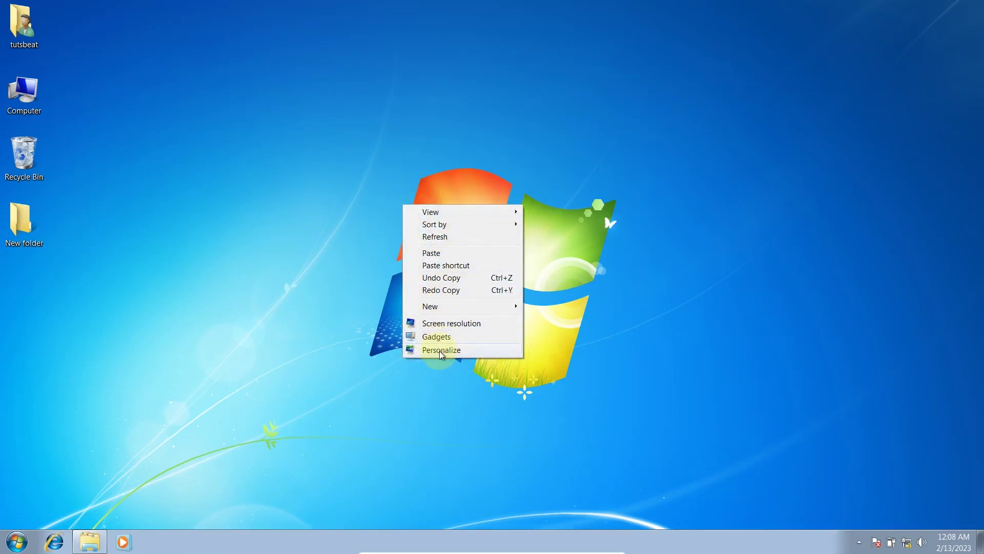
right_click(282, 125)
click(314, 159)
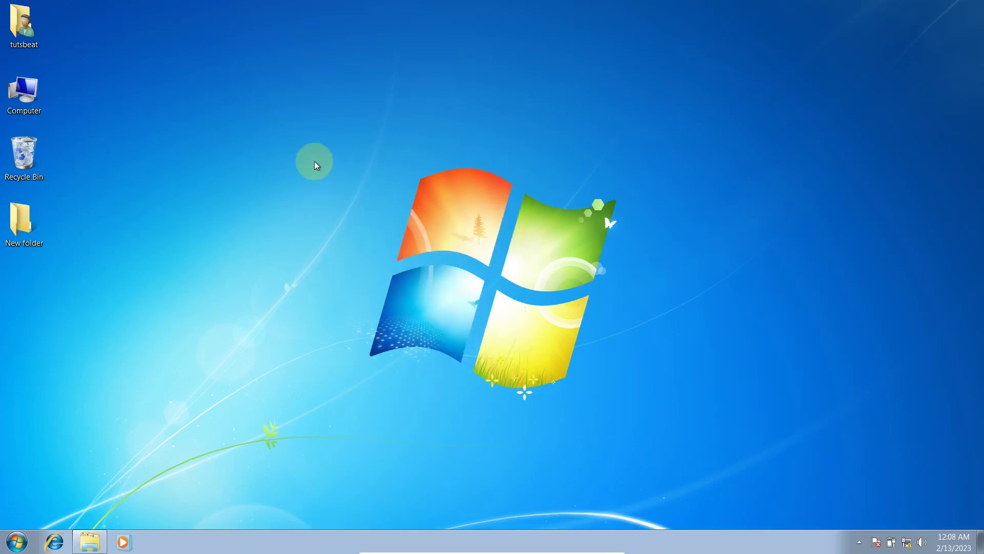